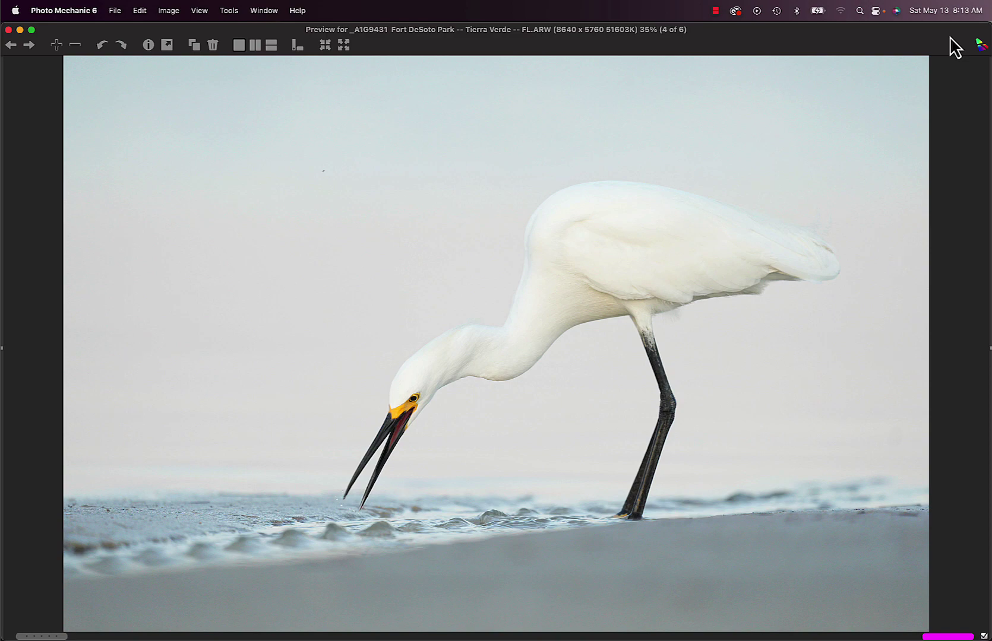
Step: Review and compare the last three snowy egret photos in the preview, from _A1G9431 through _A1G9664
key("Right")
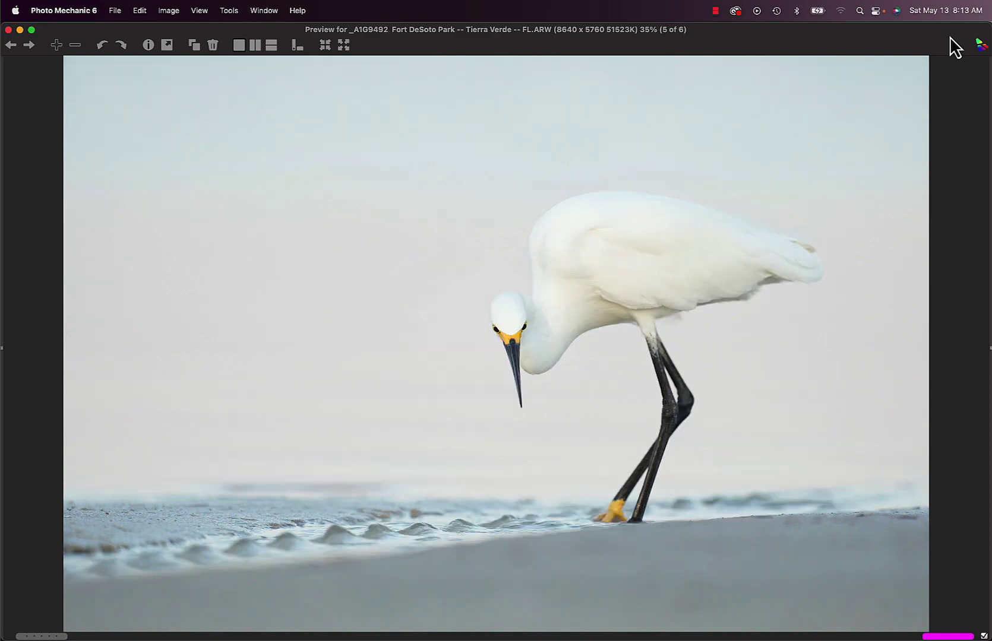
key("Right")
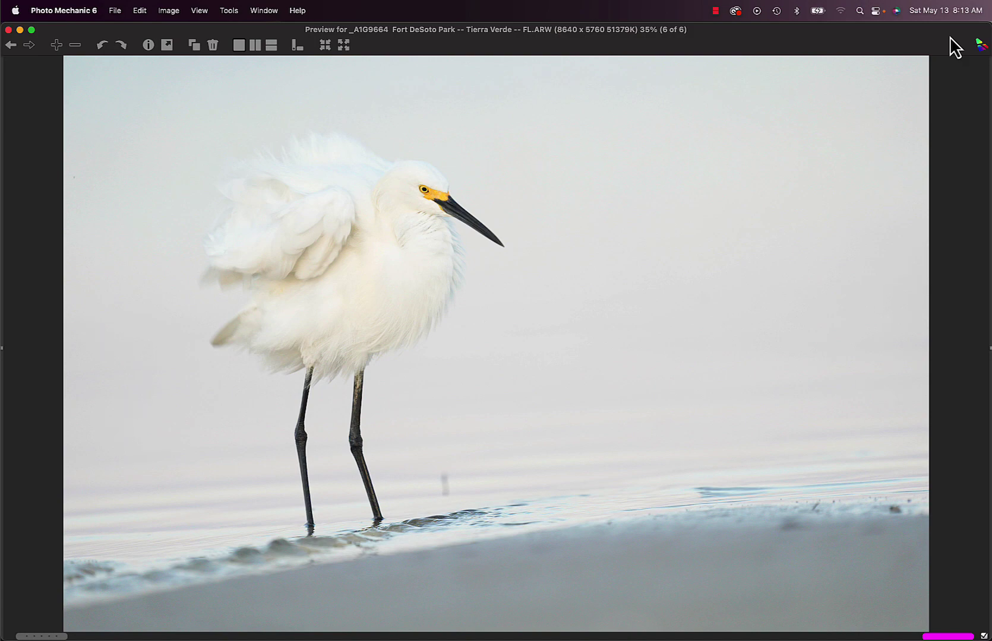
key("Left")
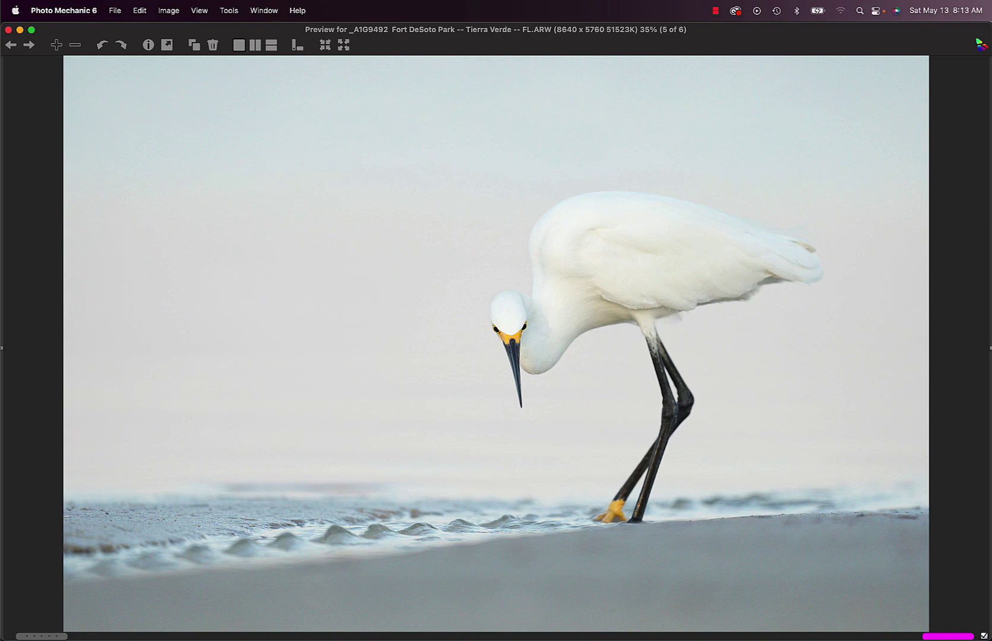
key("Left")
key("Right")
key("Left")
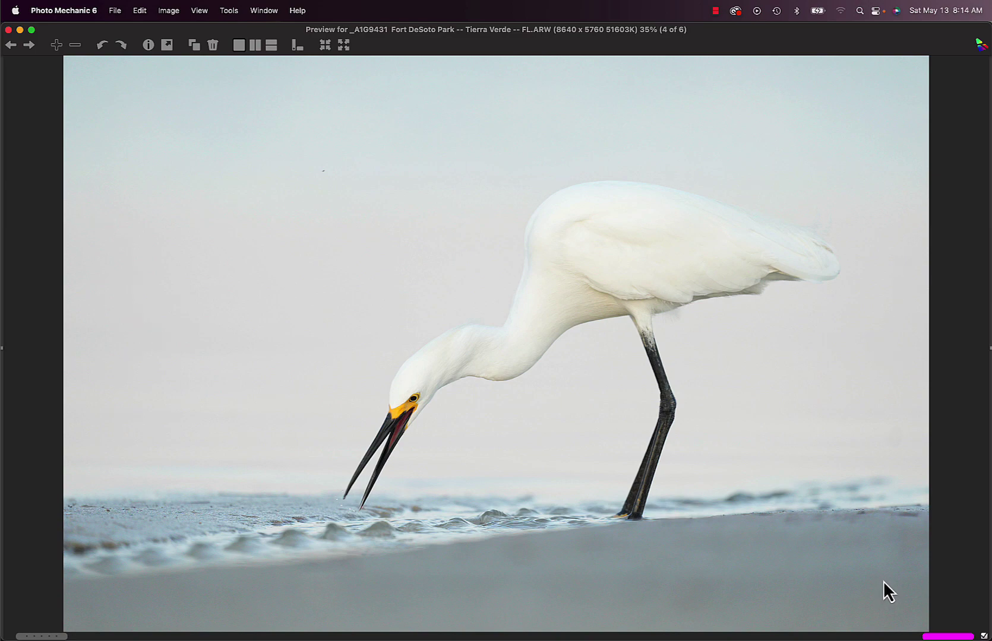
key("Right")
key("Right")
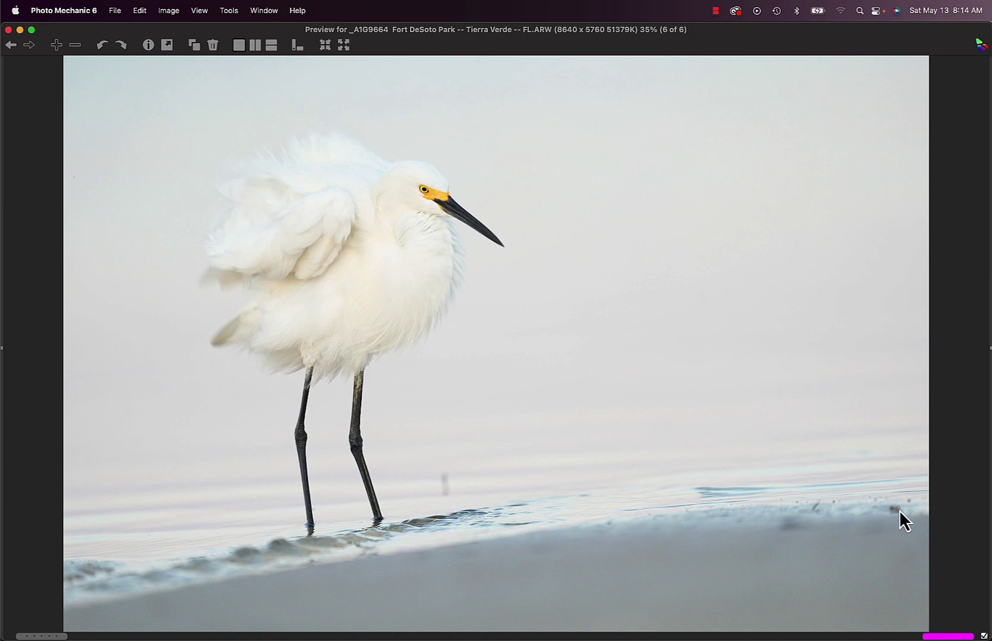
key("Left")
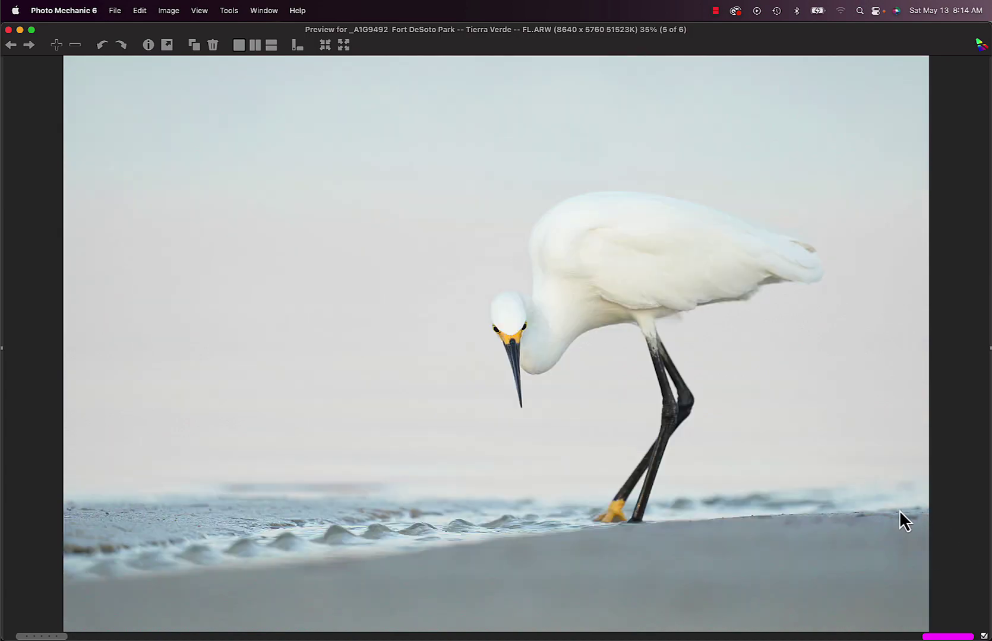
Step: Send the previewed egret photo _A1G9492 to the external photo editor, switching to Camera Raw in Photoshop
right_click(544, 301)
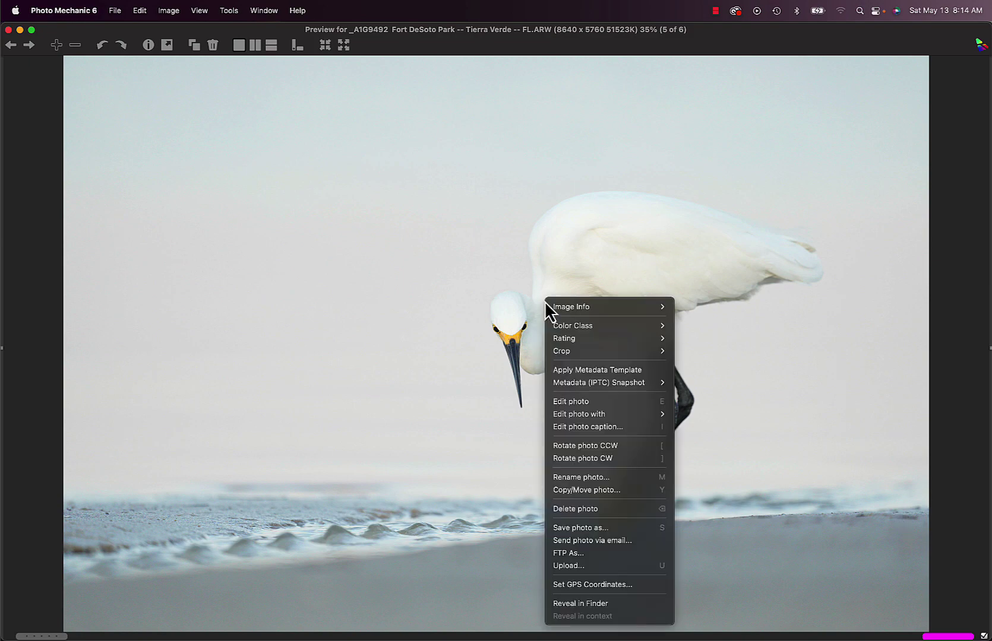
left_click(575, 401)
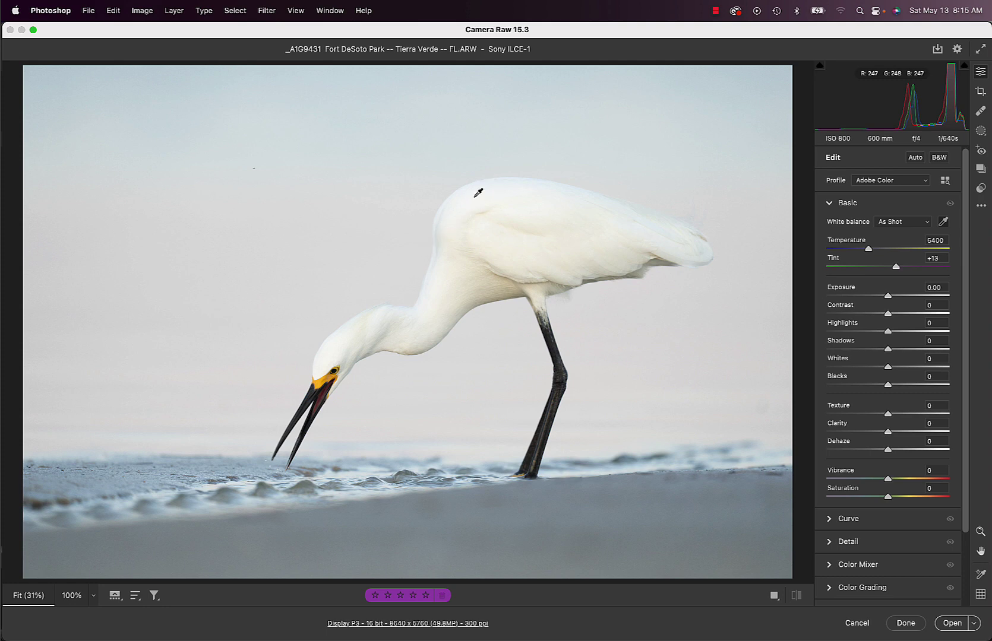
Step: Sample the white balance from the egret's upper back, and set Whites to +19 and Blacks to -3
left_click(478, 193)
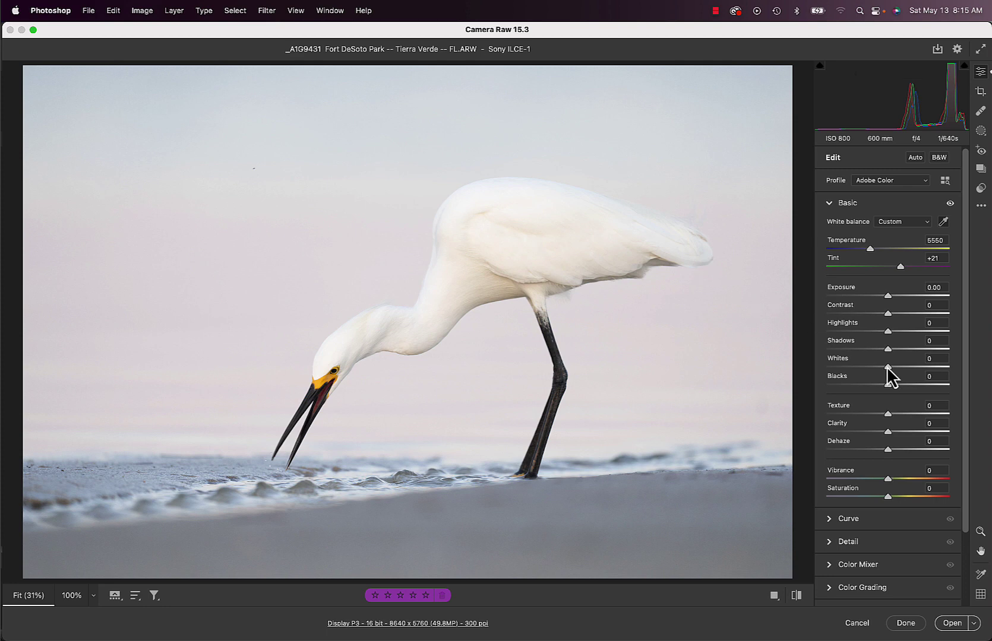
key("alt")
left_click_drag(888, 367, 913, 370)
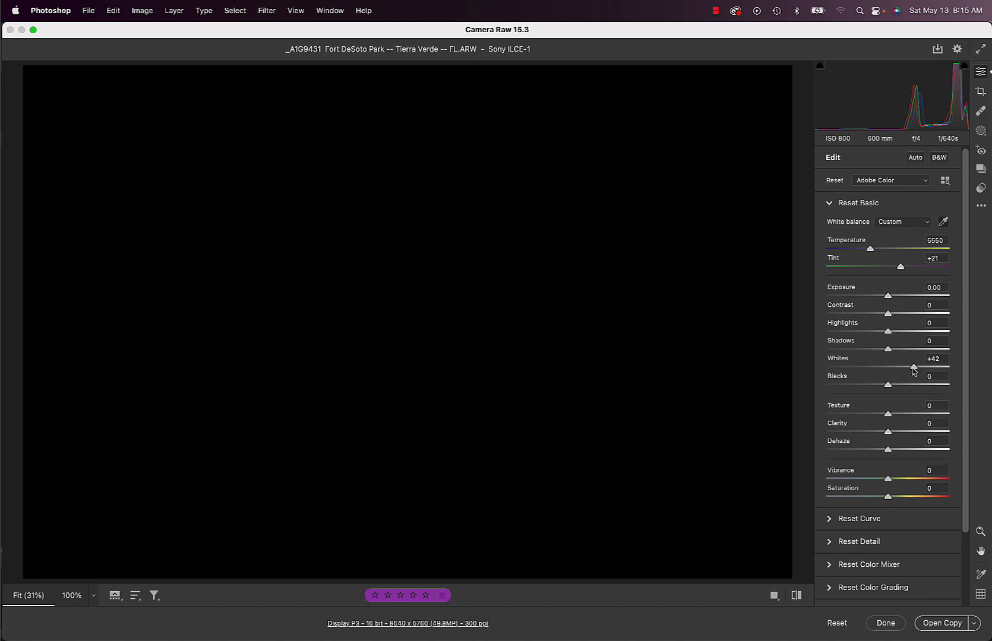
left_click_drag(913, 370, 898, 370)
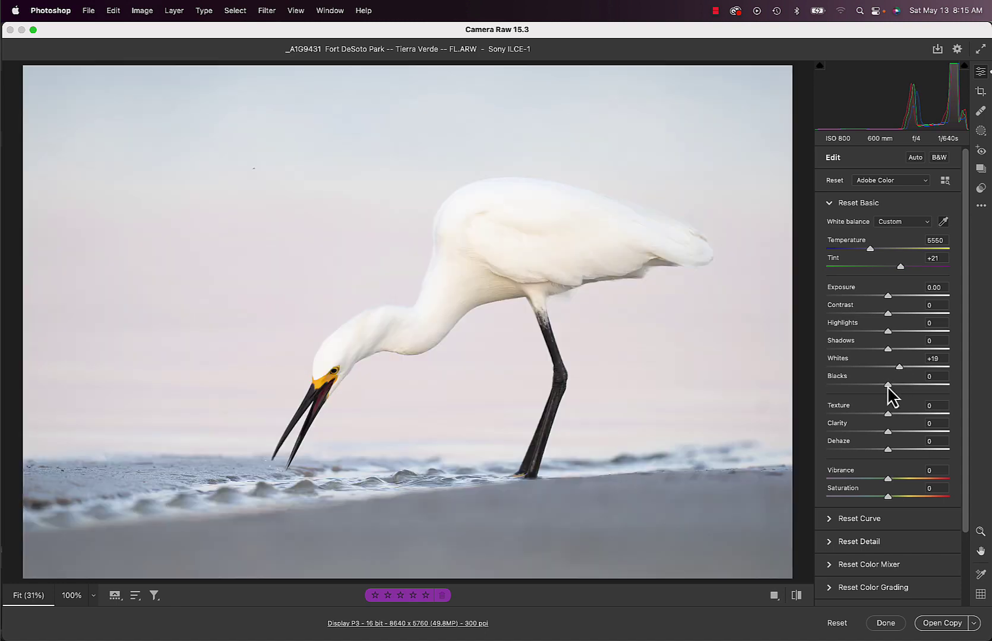
mouse_move(888, 388)
left_mouse_down()
mouse_move(860, 383)
mouse_move(885, 383)
left_mouse_up()
Step: Set Clarity to +10, Dehaze to +2, Vibrance to +15 and Shadows to +20
left_click(895, 432)
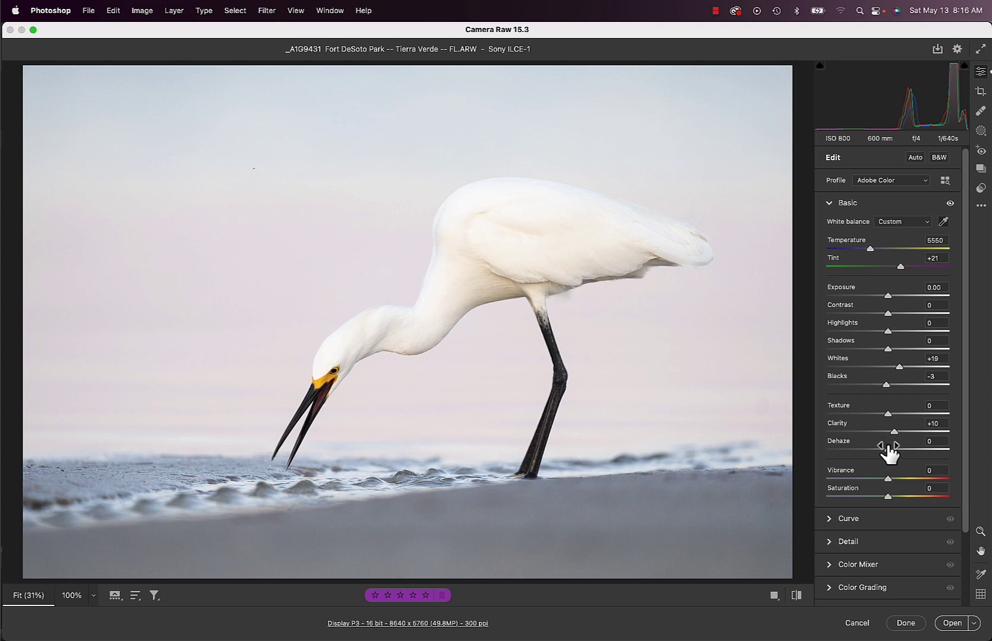
left_click(890, 449)
left_click(897, 478)
mouse_move(892, 350)
left_mouse_down()
mouse_move(913, 349)
mouse_move(900, 348)
left_mouse_up()
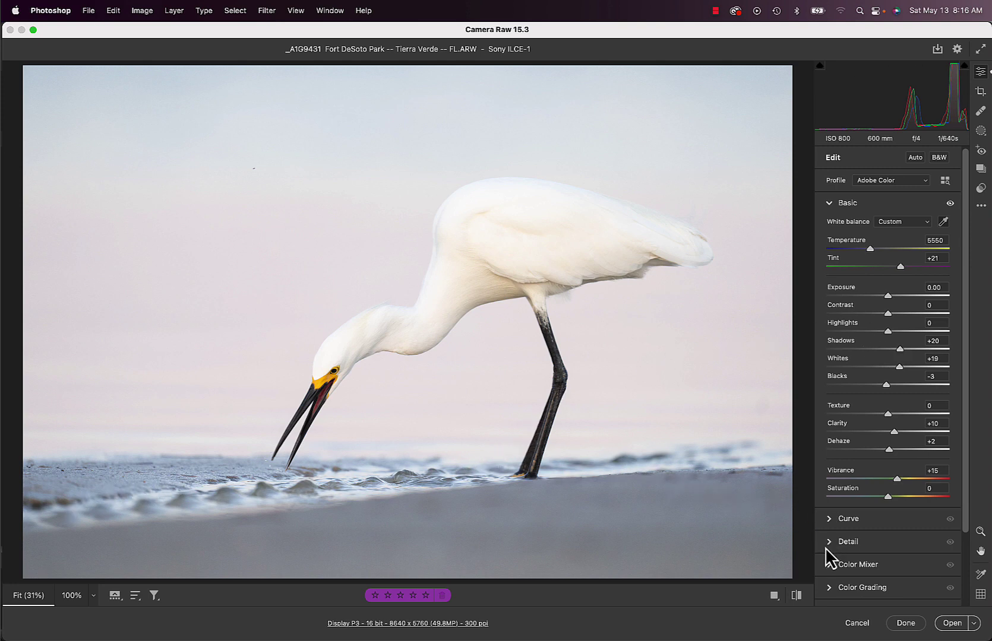
Step: In the Color Mixer, set the saturation of Reds to +100 and Yellows to +25
left_click(829, 564)
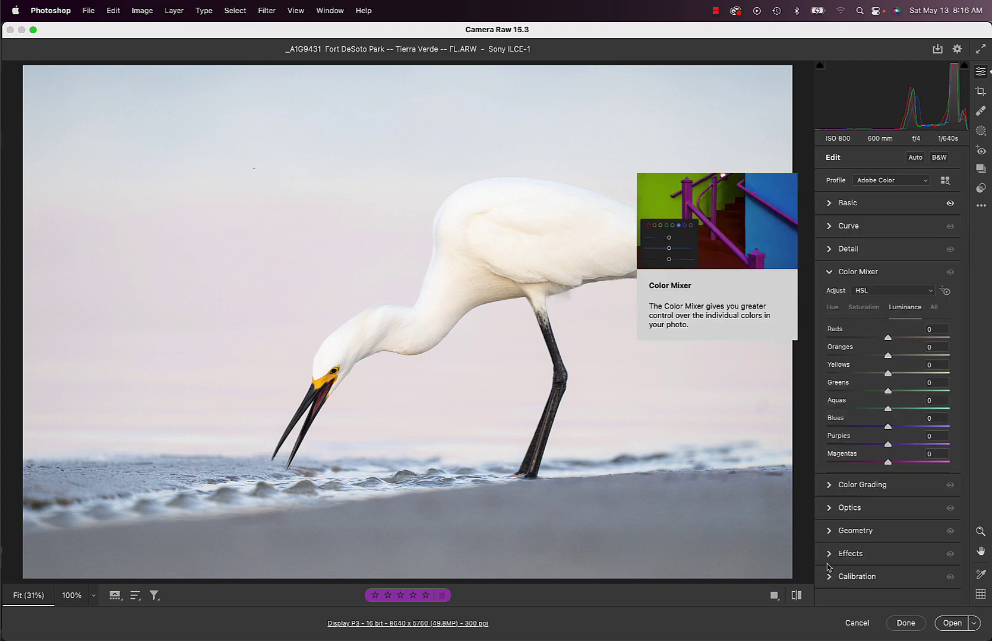
left_click(861, 308)
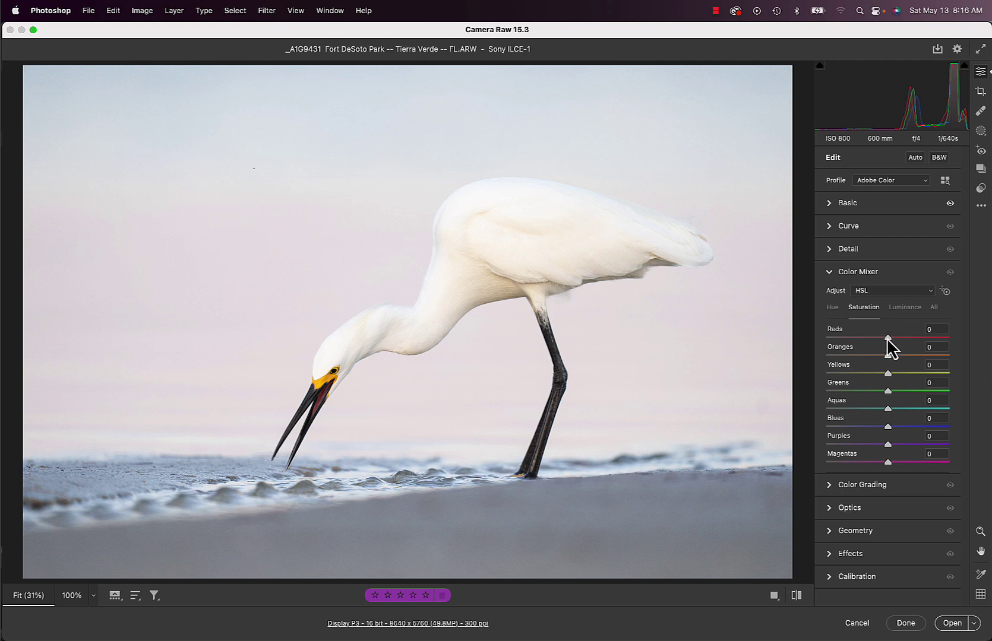
left_click_drag(887, 338, 987, 321)
left_click_drag(888, 375, 903, 377)
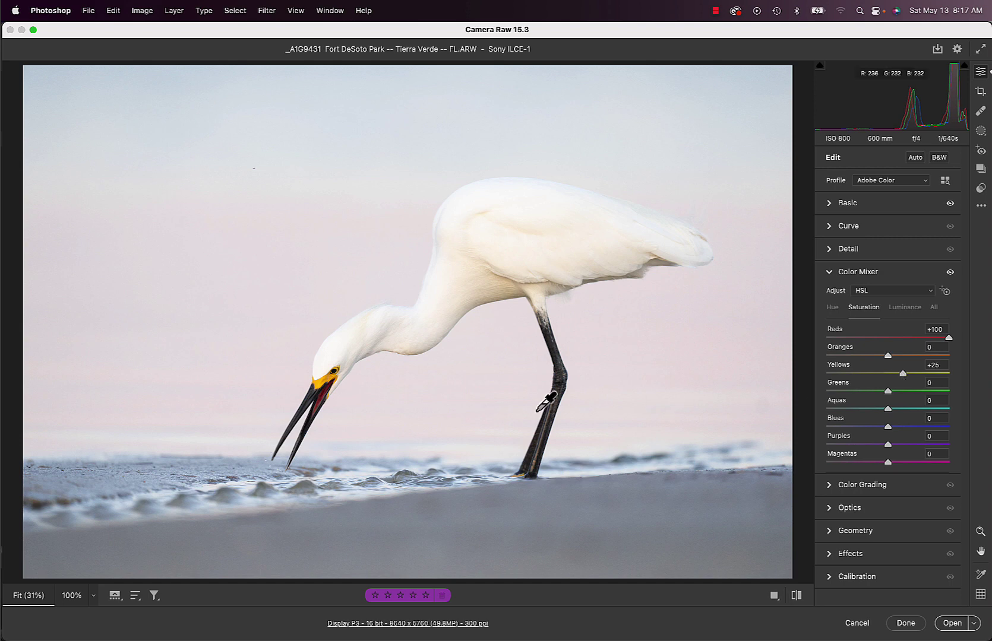
Step: In the Color Mixer, set the luminance of Reds to -39 and Yellows to +19
left_click(900, 309)
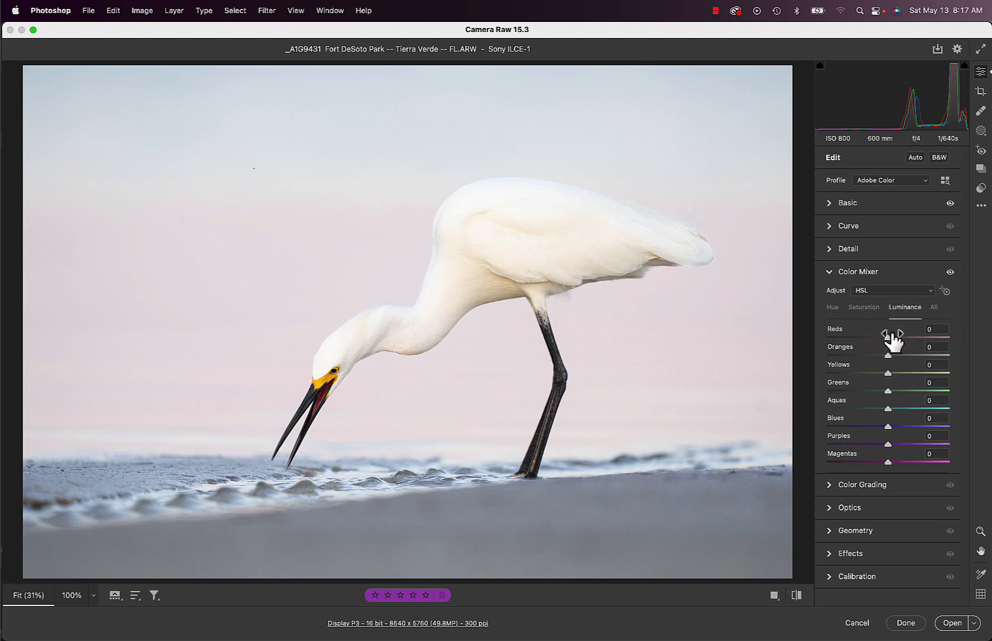
left_click_drag(888, 338, 864, 336)
key("z")
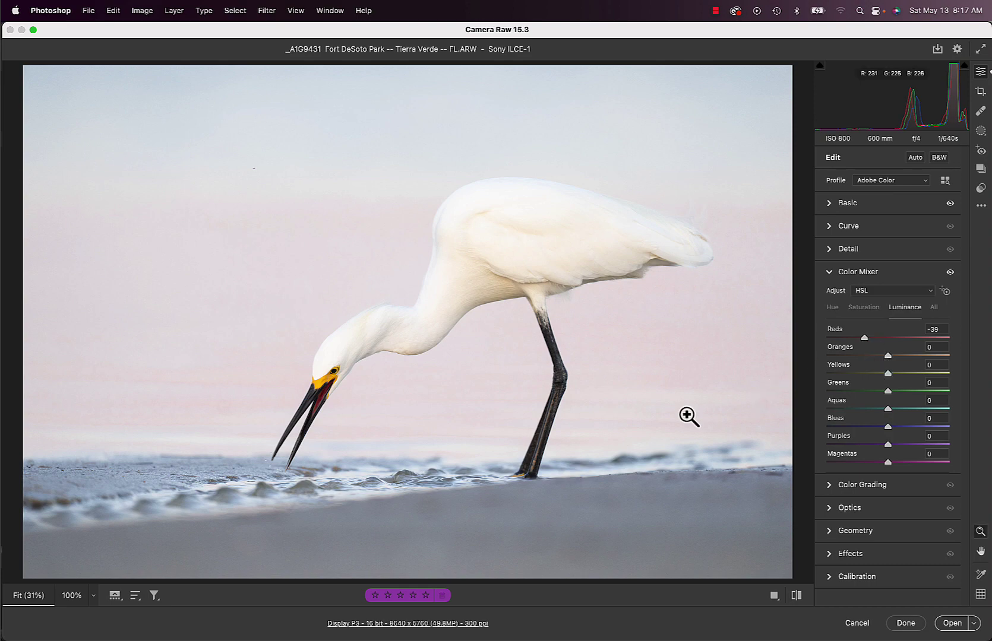
left_click(343, 381)
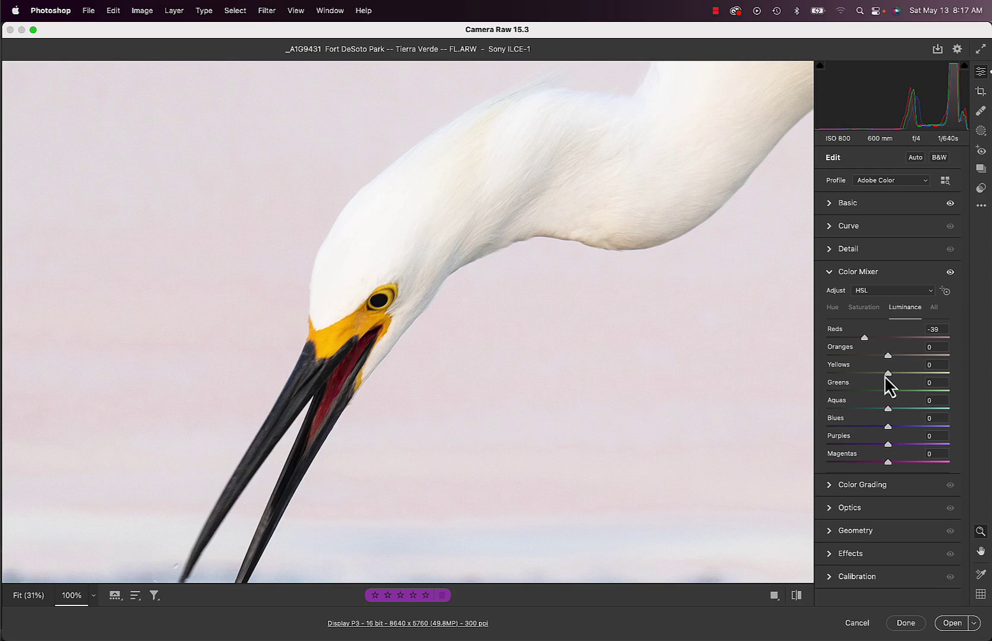
left_click_drag(888, 373, 899, 373)
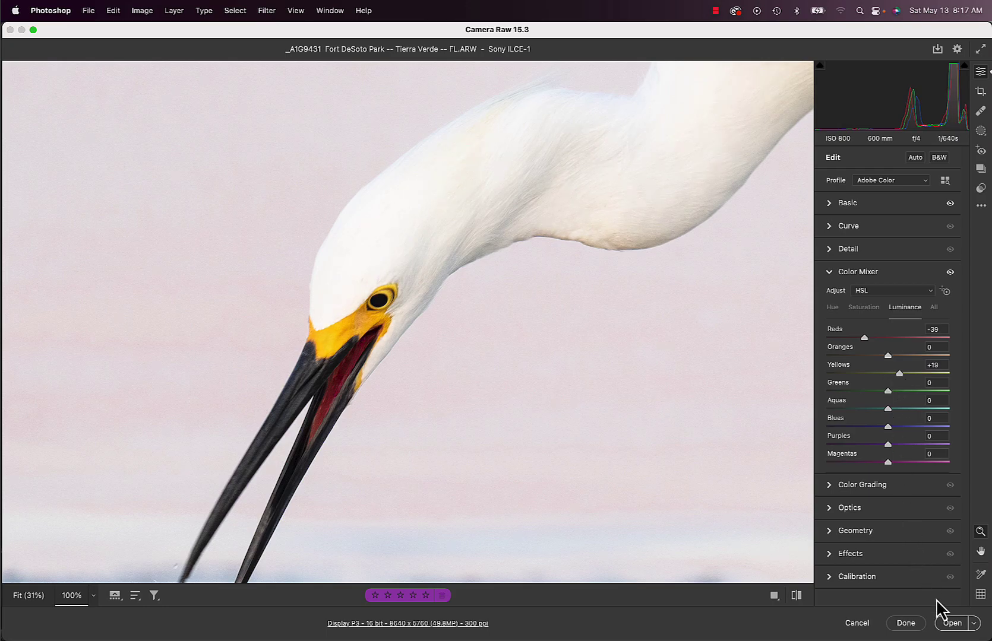
Step: Open the adjusted _A1G9431 and the unadjusted _A1G9492 from Camera Raw as normal images in Photoshop
left_click(949, 624)
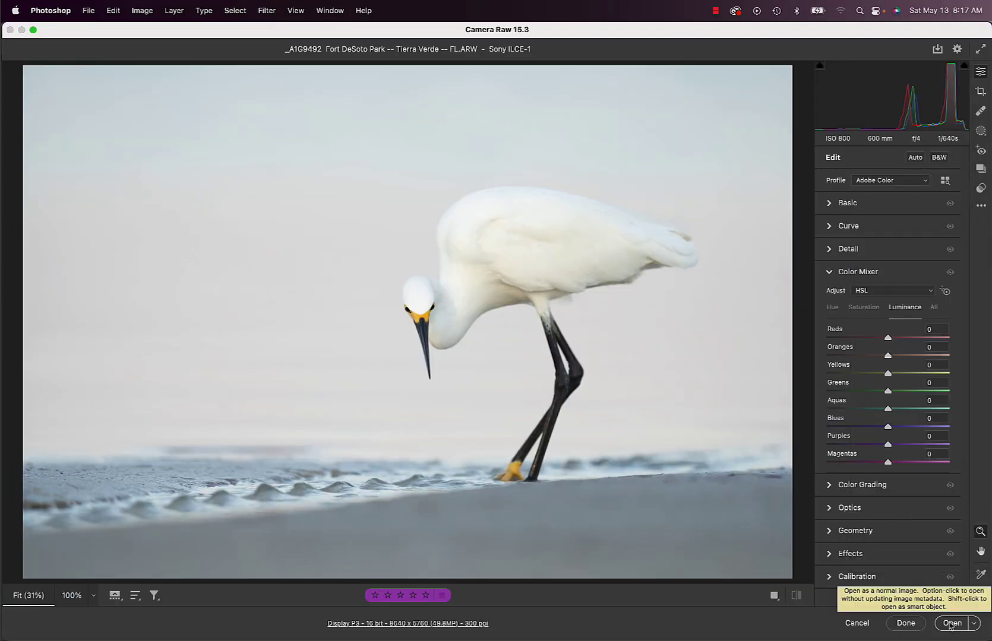
left_click(951, 624)
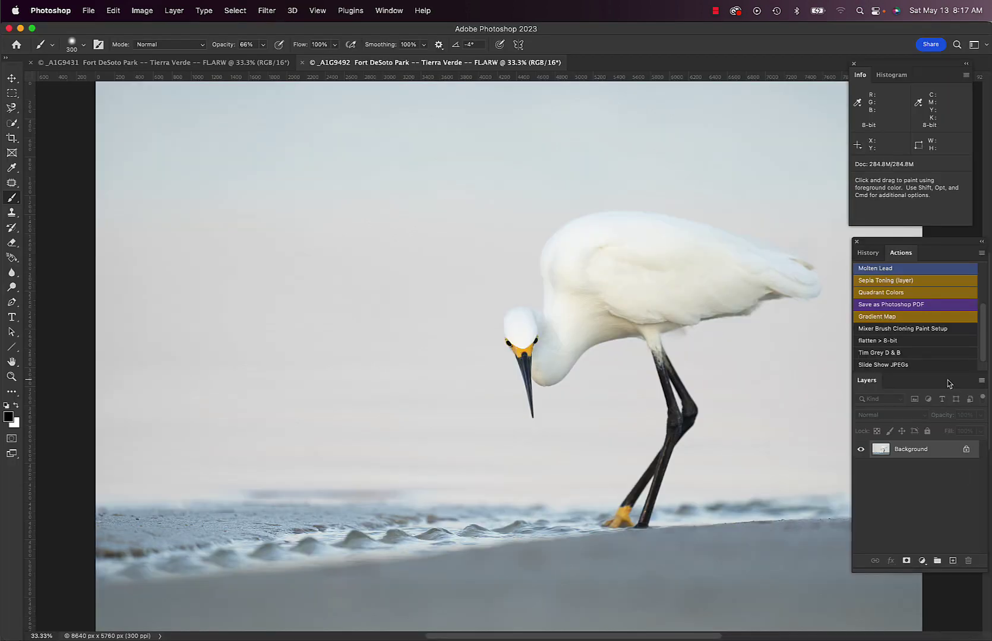
Step: Duplicate the Background layer of _A1G9492 and apply Topaz DeNoise AI to the copy with the Clear model
key("super+minus")
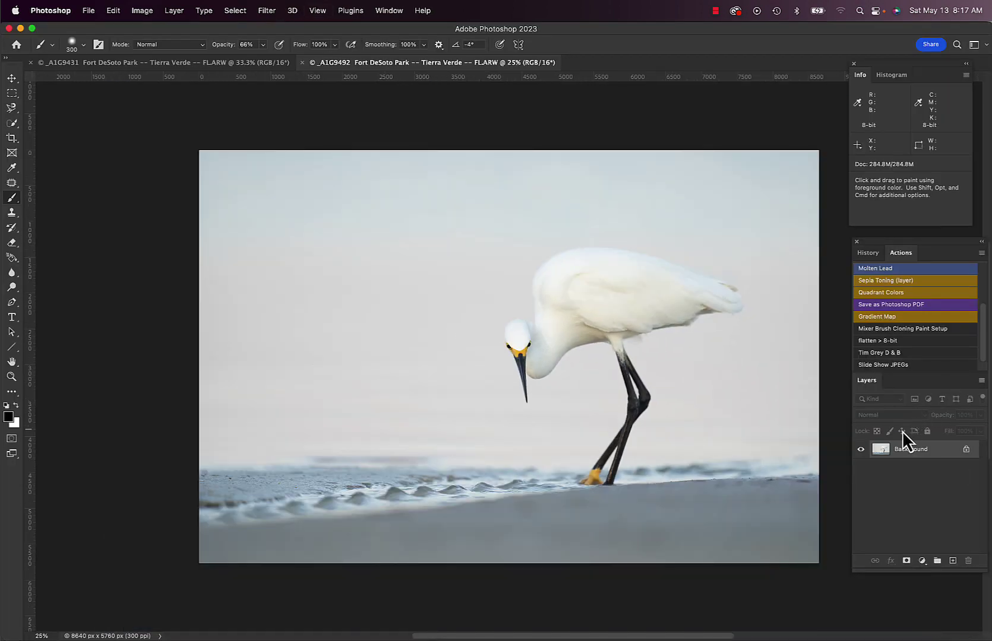
left_click_drag(903, 456, 953, 561)
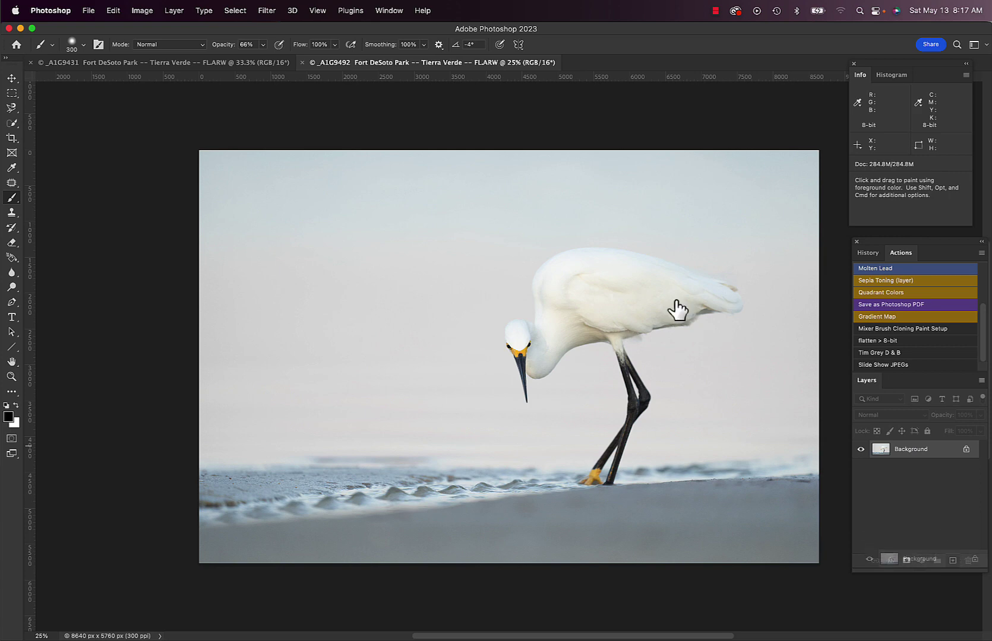
left_click(262, 11)
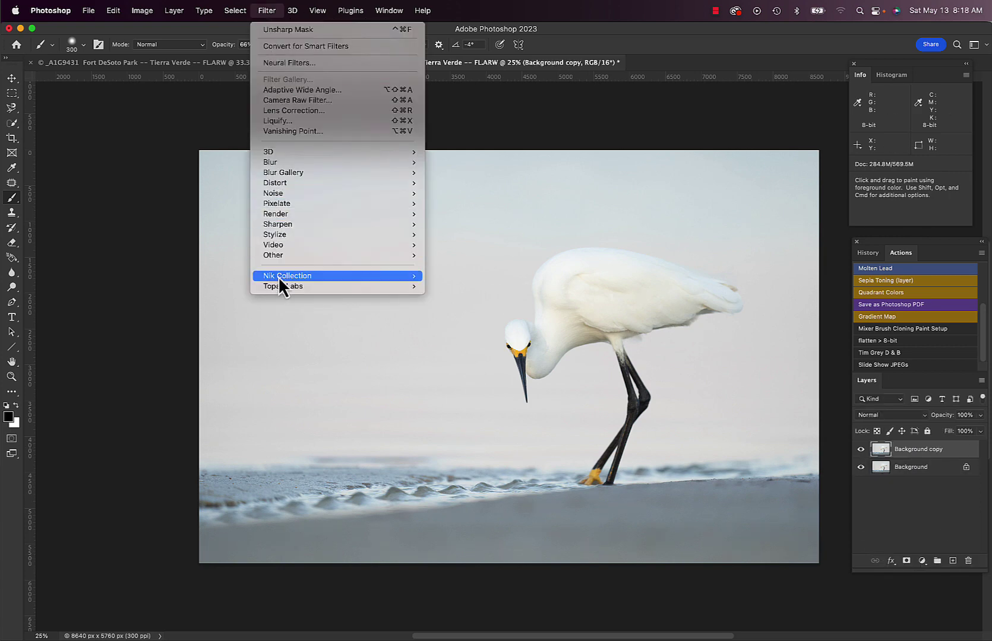
mouse_move(279, 287)
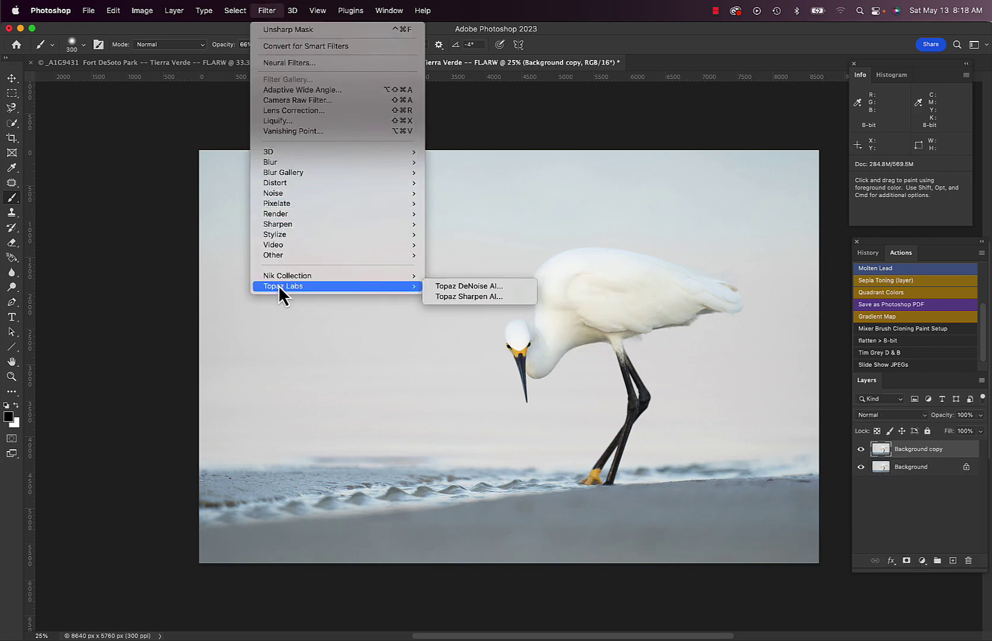
left_click(457, 288)
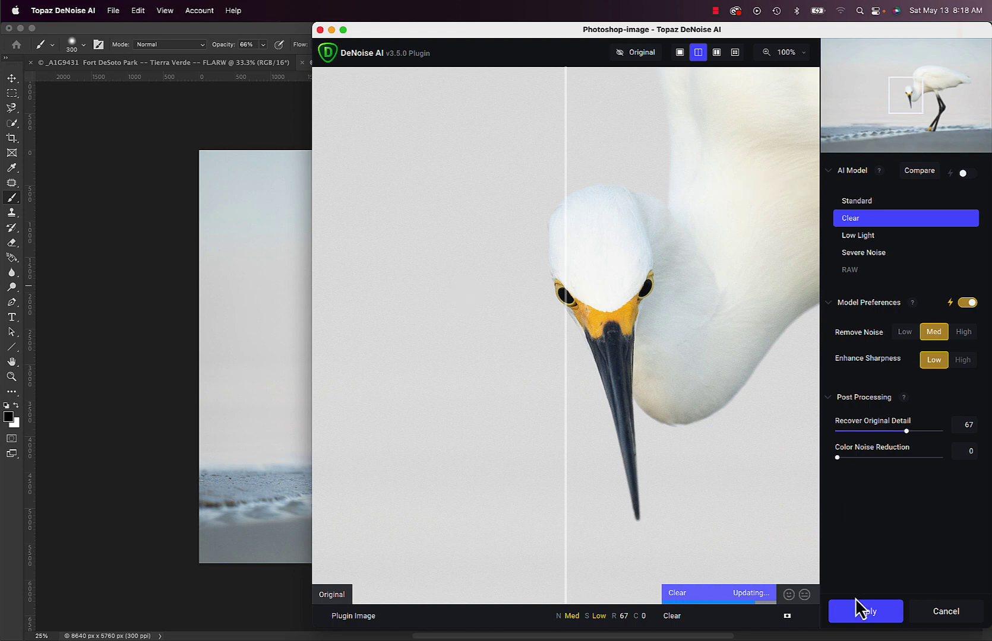
left_click(861, 618)
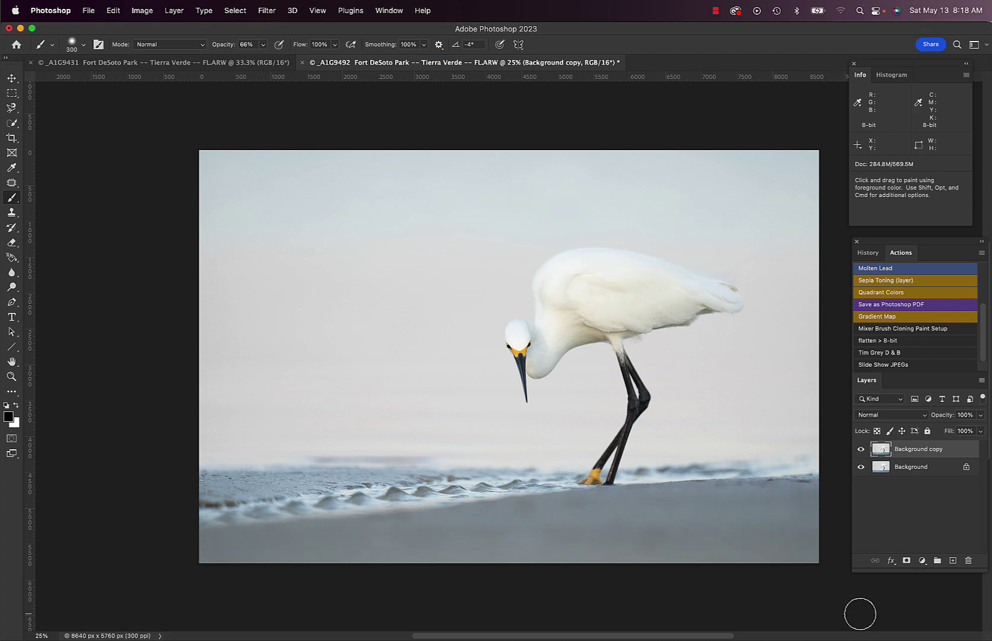
Step: Crop the image at its original ratio to 8218 x 5478 px, trimming the right and bottom edges of the photo
key("c")
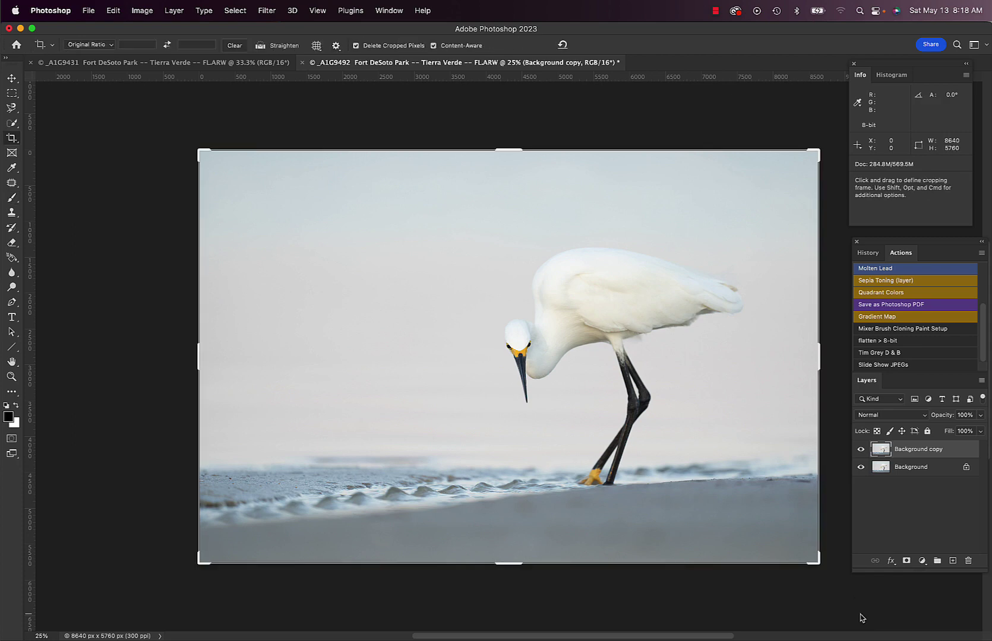
mouse_move(815, 561)
left_mouse_down()
mouse_move(819, 571)
mouse_move(803, 553)
left_mouse_up()
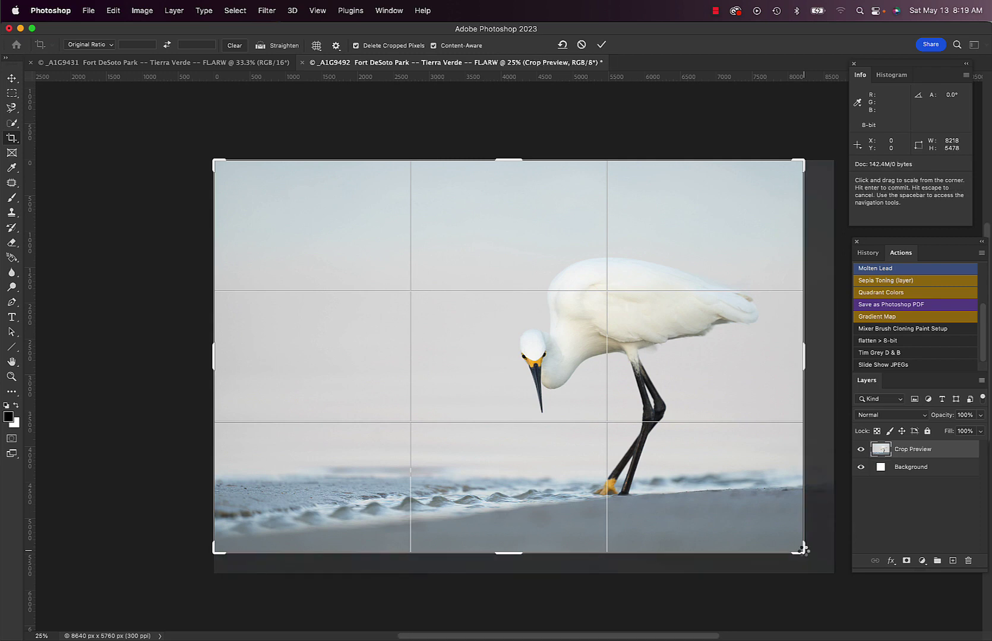
key("Return")
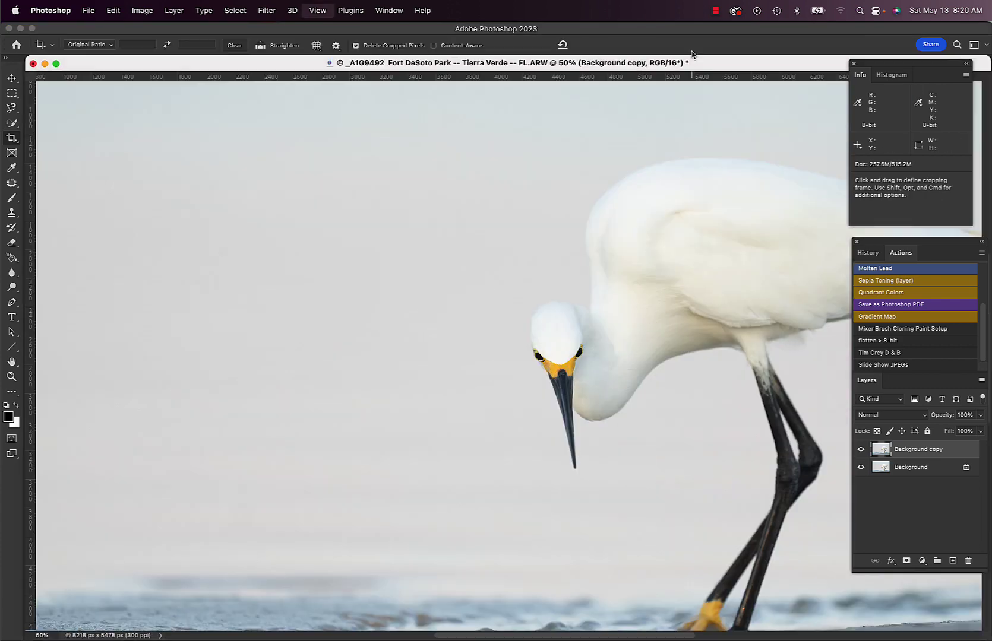
Step: Remove the dark speck in the wet sand near the photo's left edge with a size 35 Spot Healing Brush
key("super+plus")
key("super+plus")
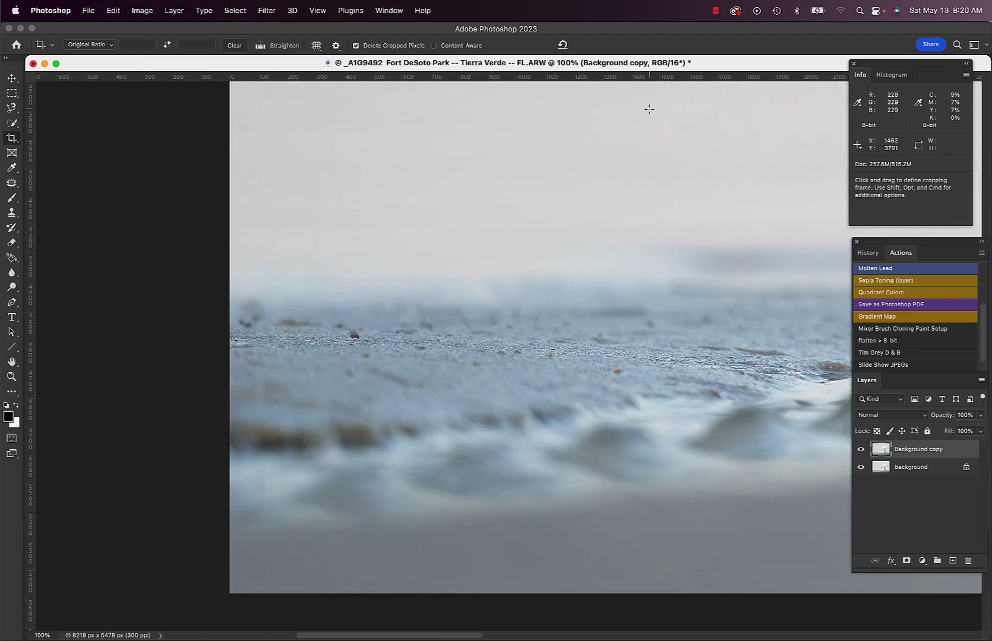
key("j")
key("bracketright")
key("bracketright")
key("bracketright")
key("bracketright")
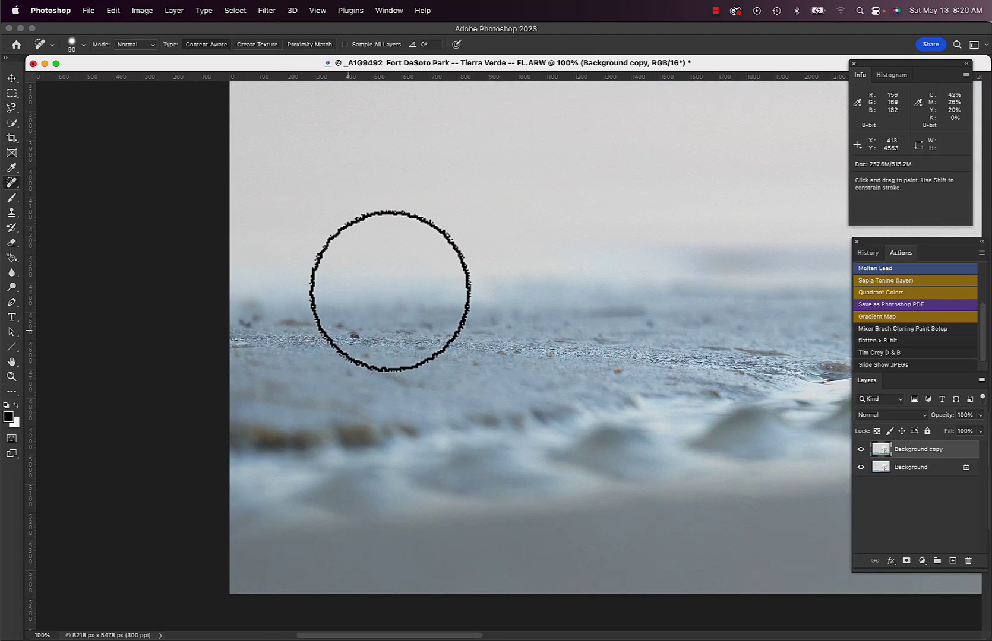
key("bracketleft")
key("bracketleft")
key("bracketleft")
key("bracketleft")
key("bracketleft")
key("bracketleft")
key("bracketleft")
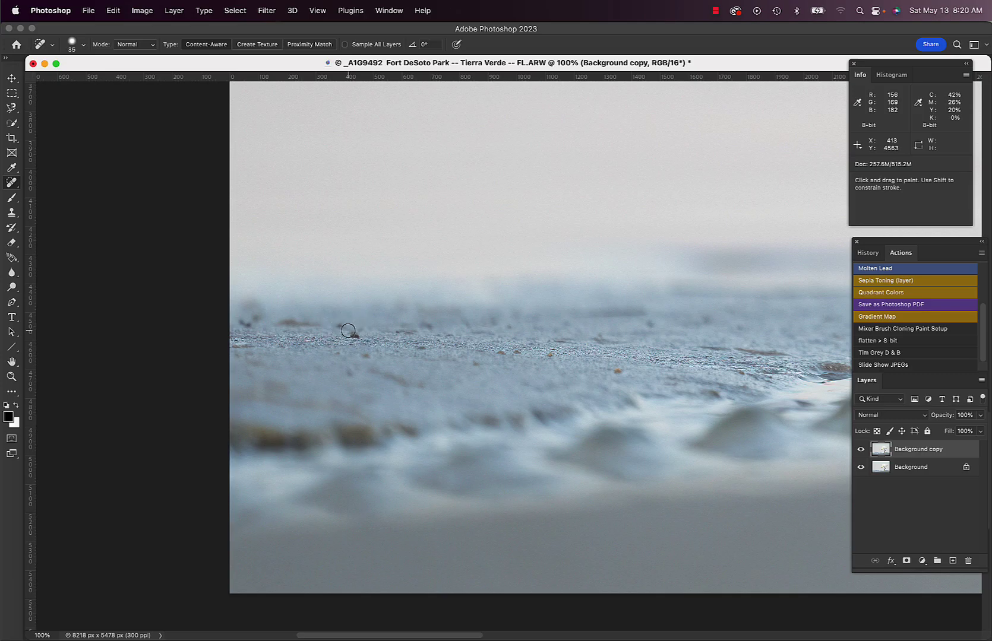
left_click_drag(348, 331, 359, 349)
Step: Outline the blurred brown clump at the photo's left edge with the Patch tool, replace it using Content-Aware Fill, and deselect
key("shift+j")
key("shift+j")
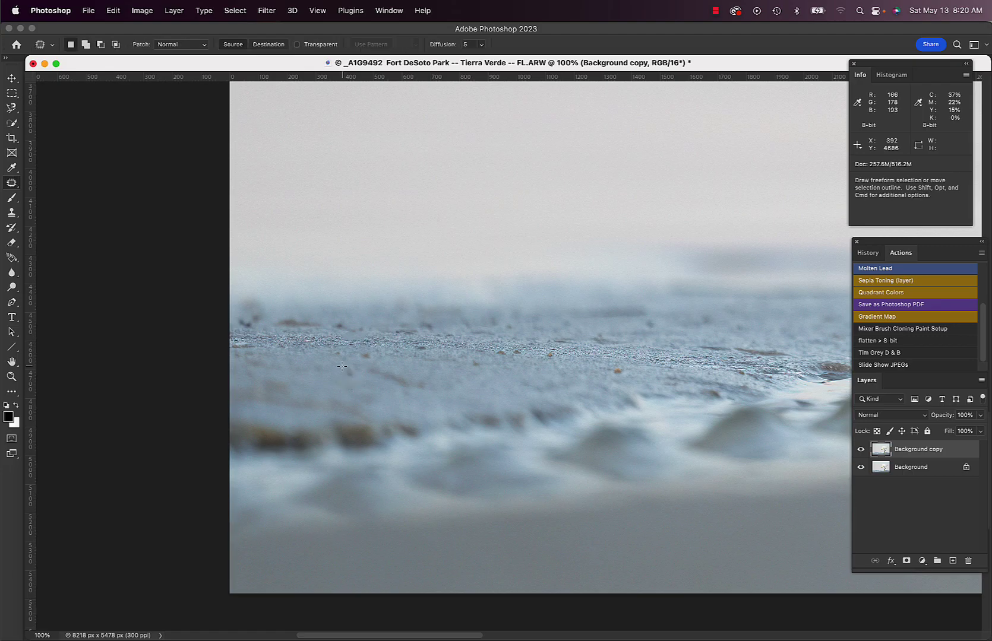
mouse_move(290, 412)
left_mouse_down()
mouse_move(268, 411)
mouse_move(225, 438)
mouse_move(237, 460)
mouse_move(336, 464)
mouse_move(423, 441)
mouse_move(434, 418)
mouse_move(389, 398)
mouse_move(291, 413)
left_mouse_up()
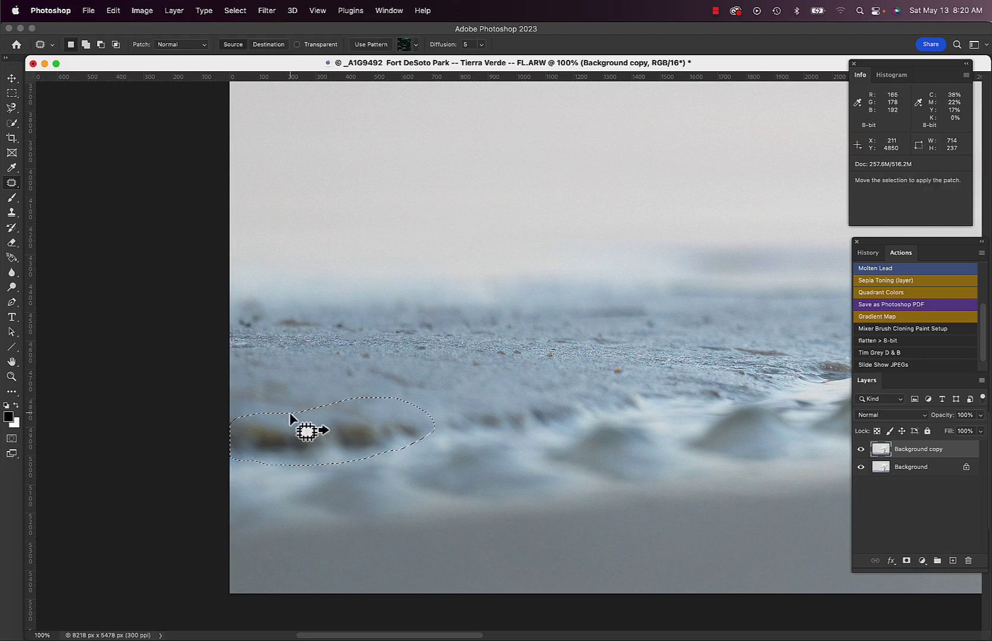
key("shift+BackSpace")
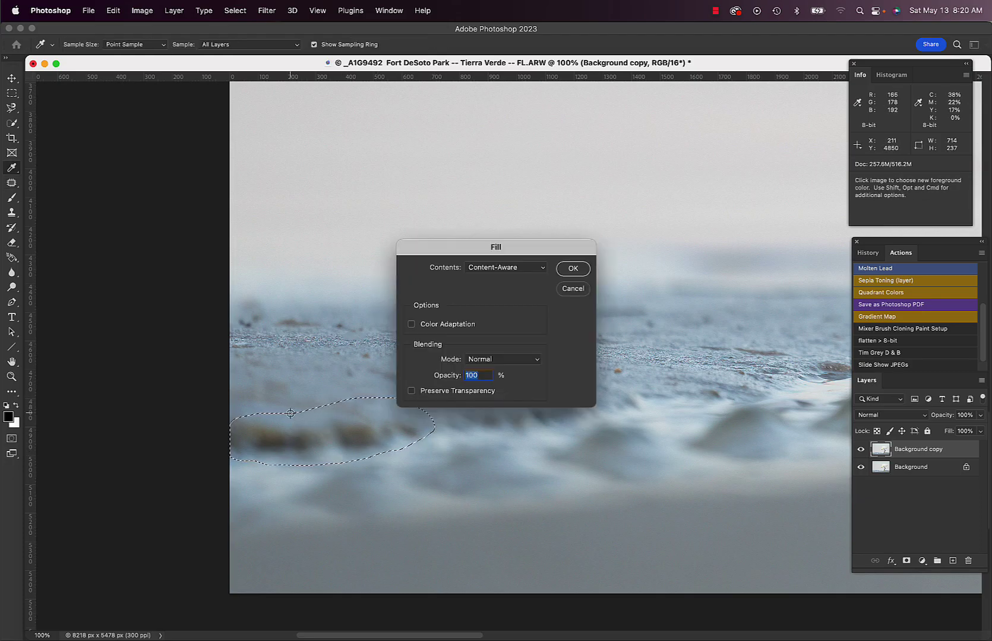
left_click(572, 268)
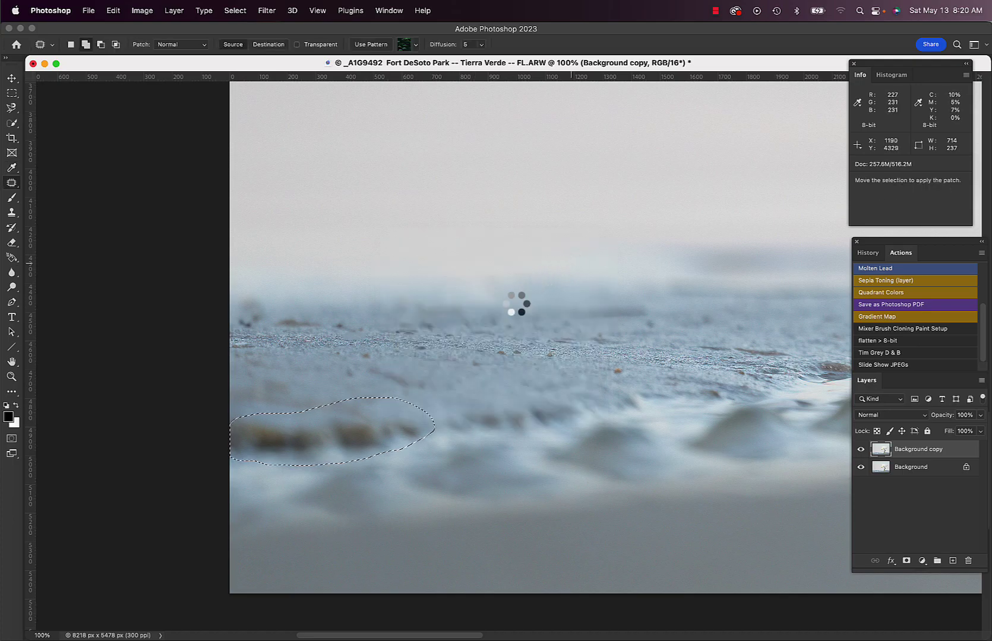
key("super+d")
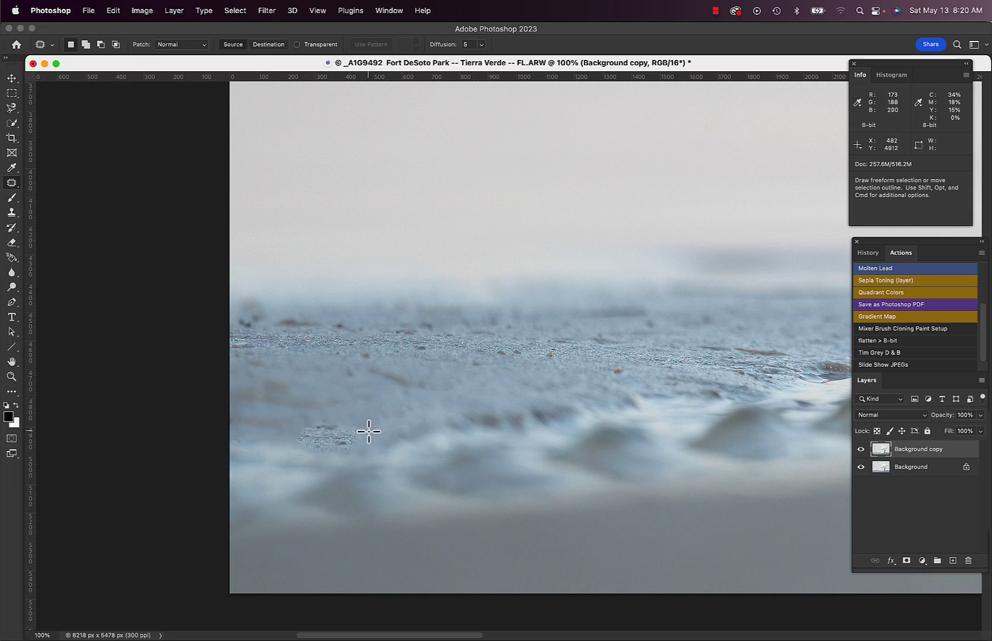
Step: Patch the sharp leftover texture in the filled area with smooth sand and compare the cleanup by toggling the Background copy layer's visibility
mouse_move(317, 416)
left_mouse_down()
mouse_move(299, 436)
mouse_move(305, 455)
mouse_move(345, 456)
mouse_move(361, 434)
mouse_move(264, 389)
left_mouse_up()
key("super+d")
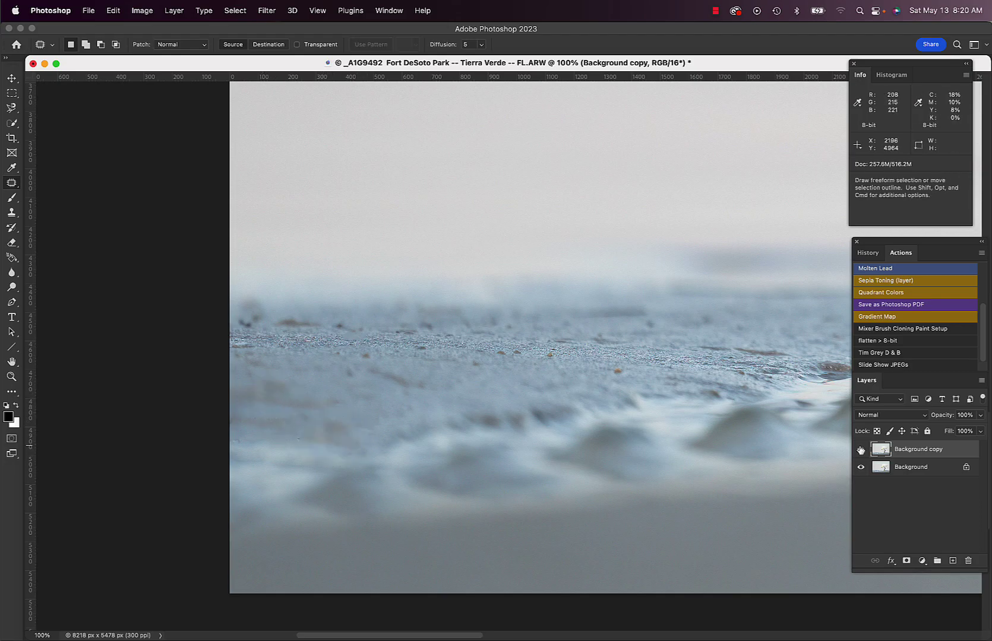
left_click(860, 451)
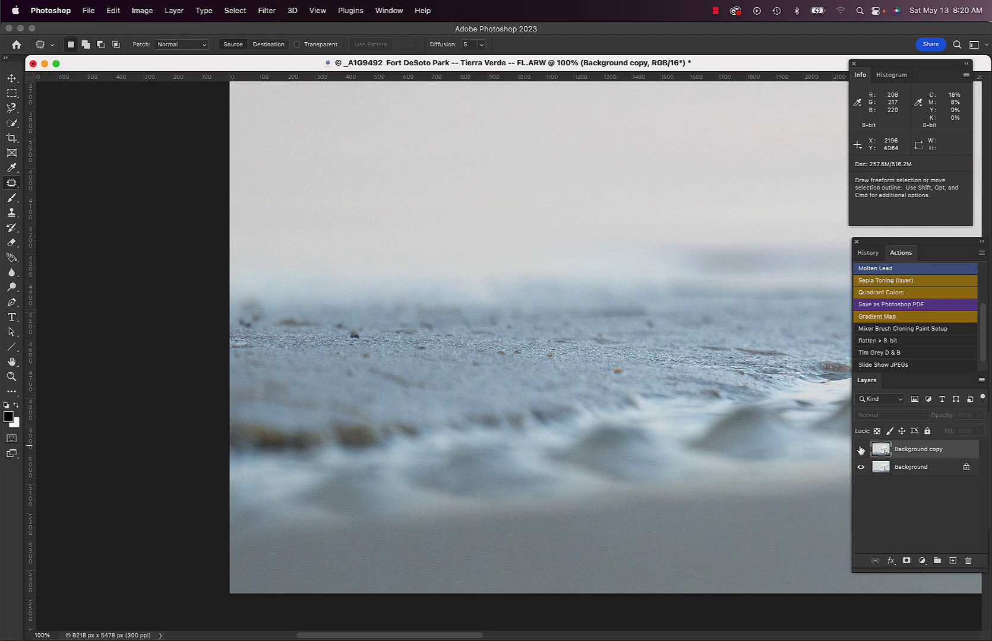
left_click(861, 451)
Step: Remove the small orange specks from the wet sand in front of the ripples with a size 45 Spot Healing Brush
scroll(496, 452, "right", 10)
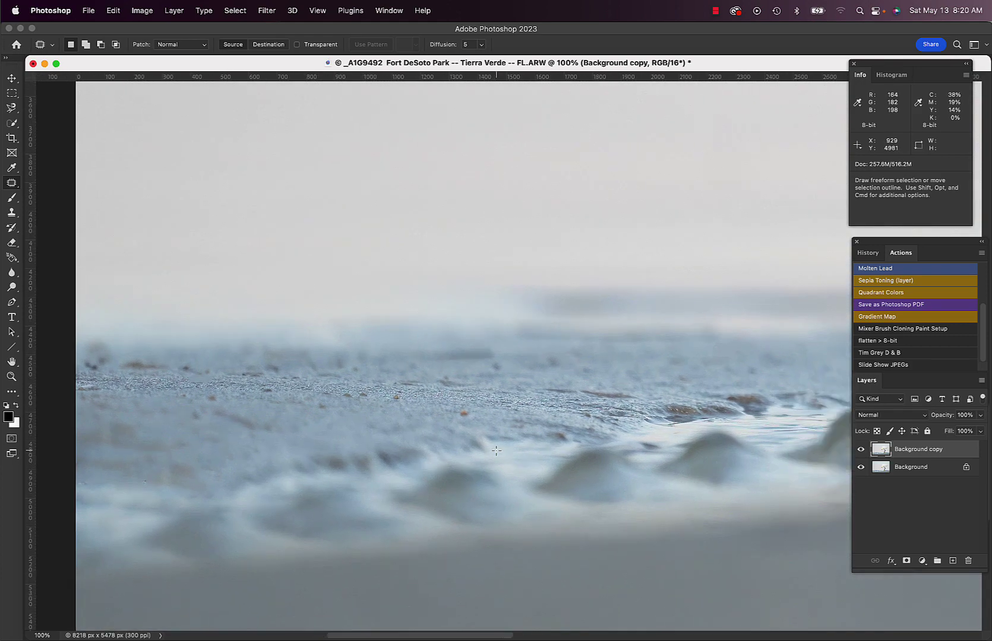
scroll(496, 452, "right", 8)
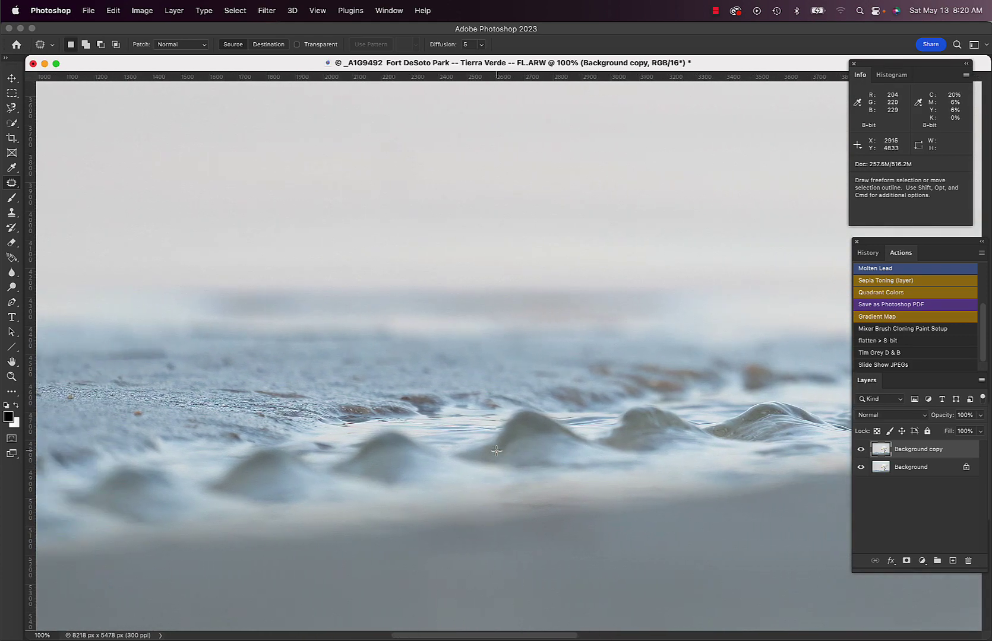
key("j")
key("bracketright")
key("bracketright")
key("bracketright")
key("bracketright")
key("bracketright")
key("bracketright")
key("bracketright")
key("bracketright")
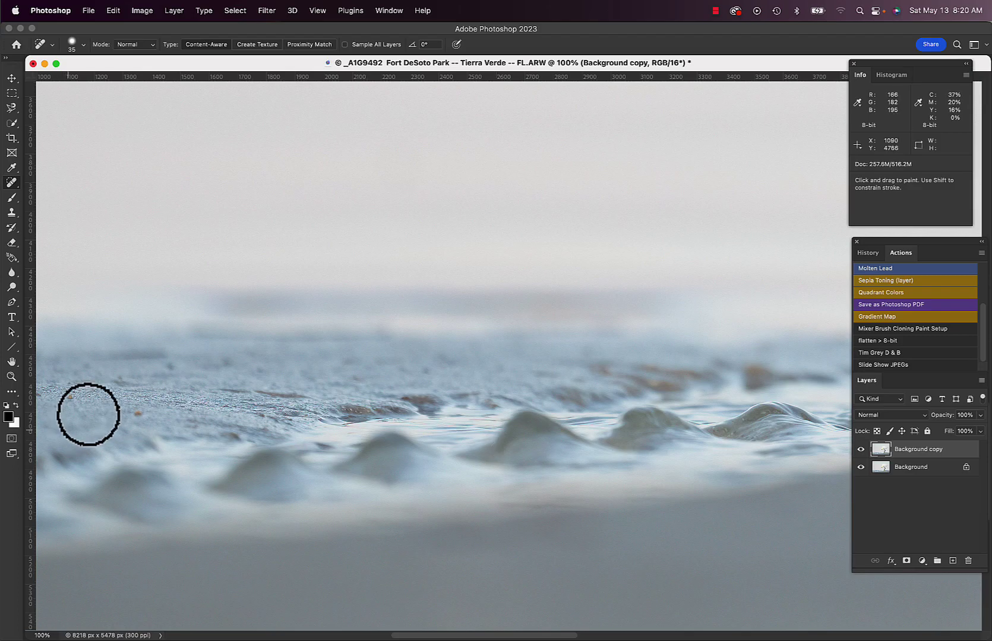
left_click(163, 398)
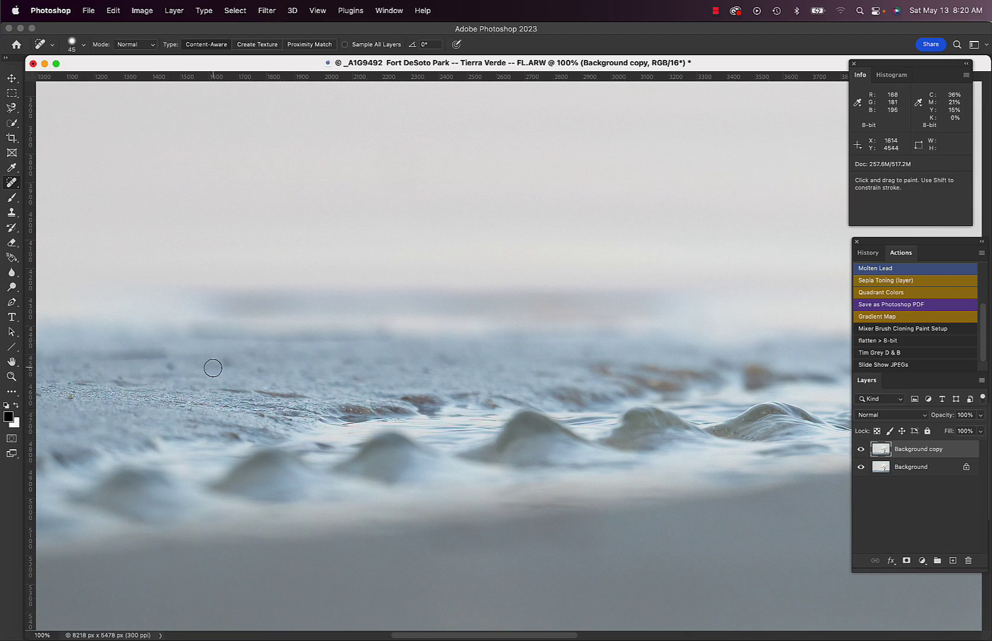
key("bracketright")
left_click(244, 347)
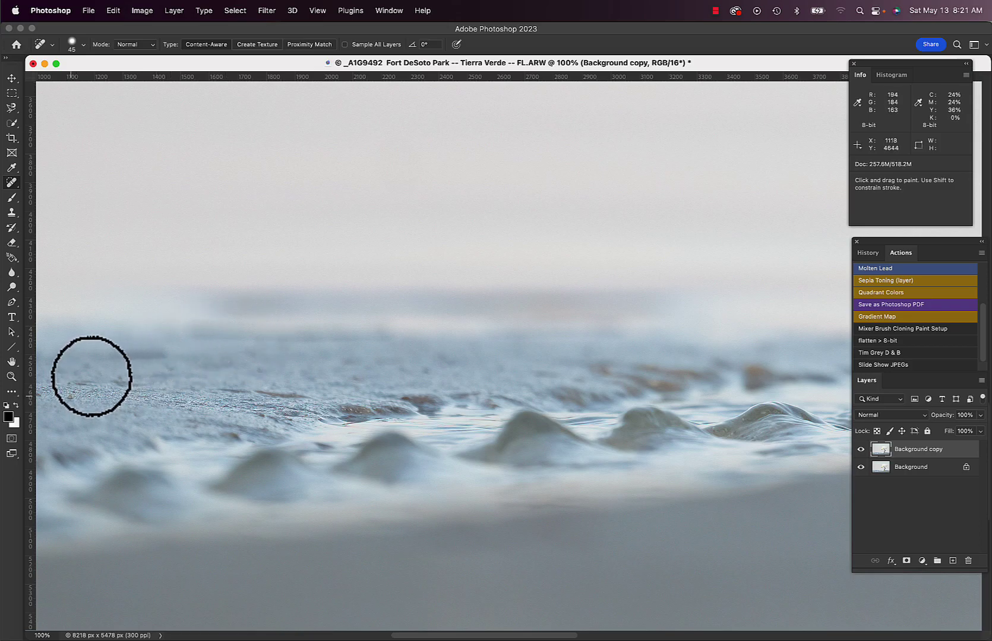
key("bracketleft")
key("bracketleft")
Step: Patch the dark debris on the sand ridge near the photo's right edge using the ridge farther left, and deselect
scroll(71, 397, "right", 20)
scroll(70, 397, "right", 5)
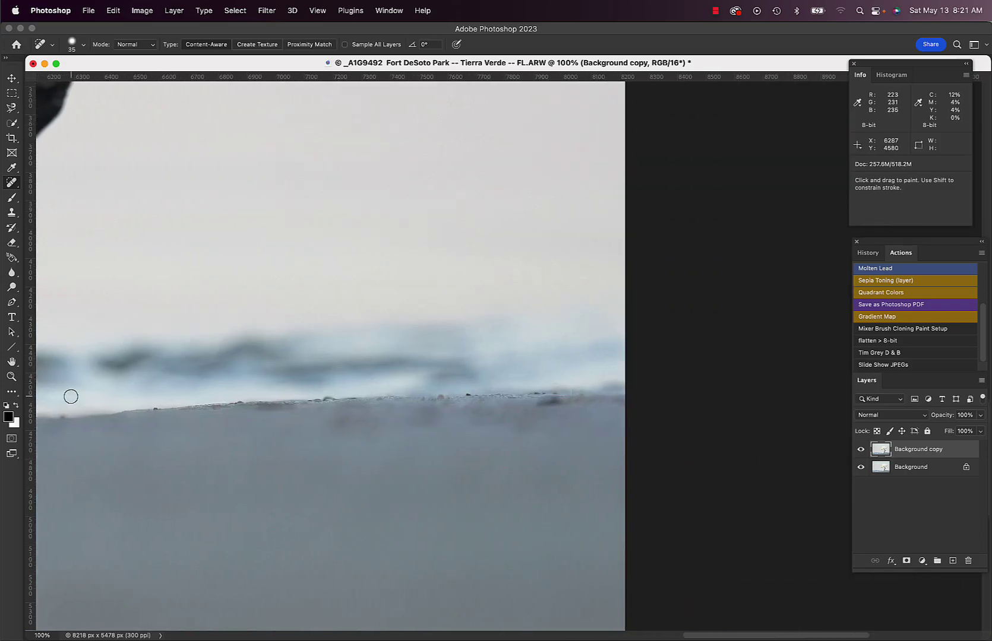
key("shift+j")
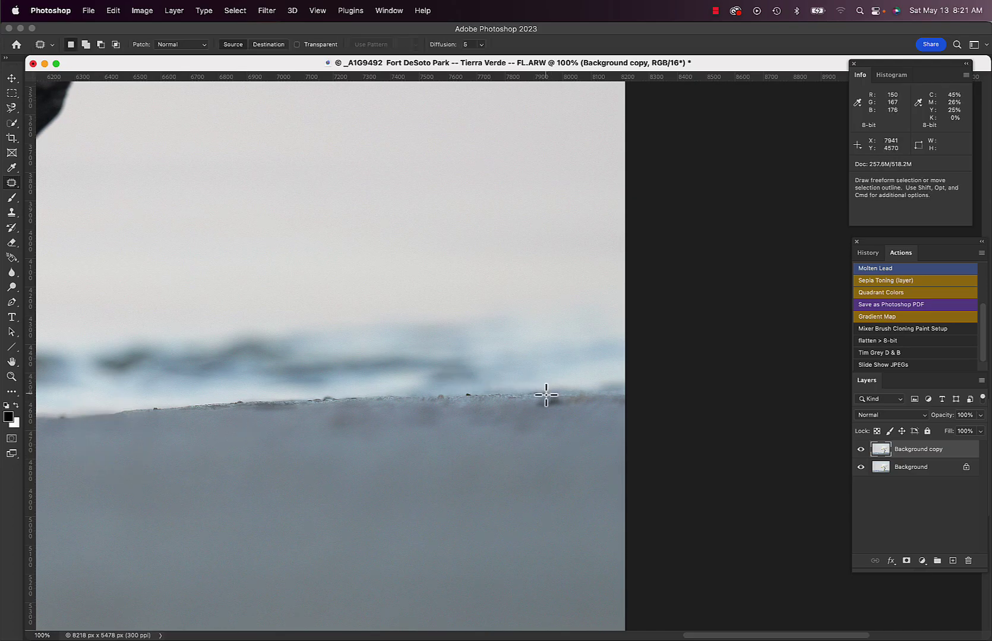
mouse_move(540, 393)
left_mouse_down()
mouse_move(522, 404)
mouse_move(528, 412)
mouse_move(582, 410)
mouse_move(596, 399)
mouse_move(578, 388)
mouse_move(547, 392)
mouse_move(563, 398)
mouse_move(390, 407)
left_mouse_up()
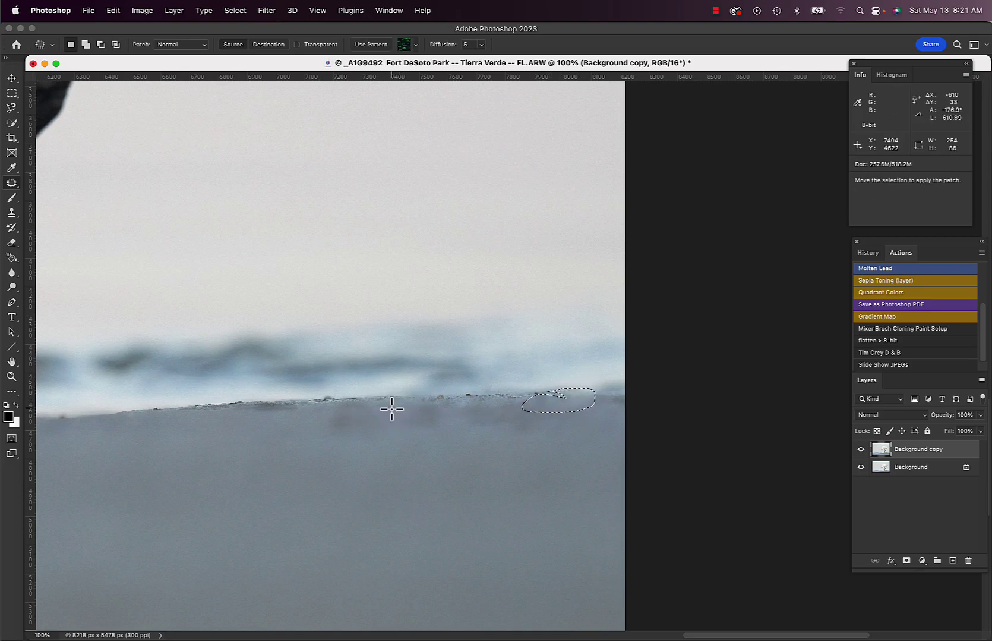
key("super+d")
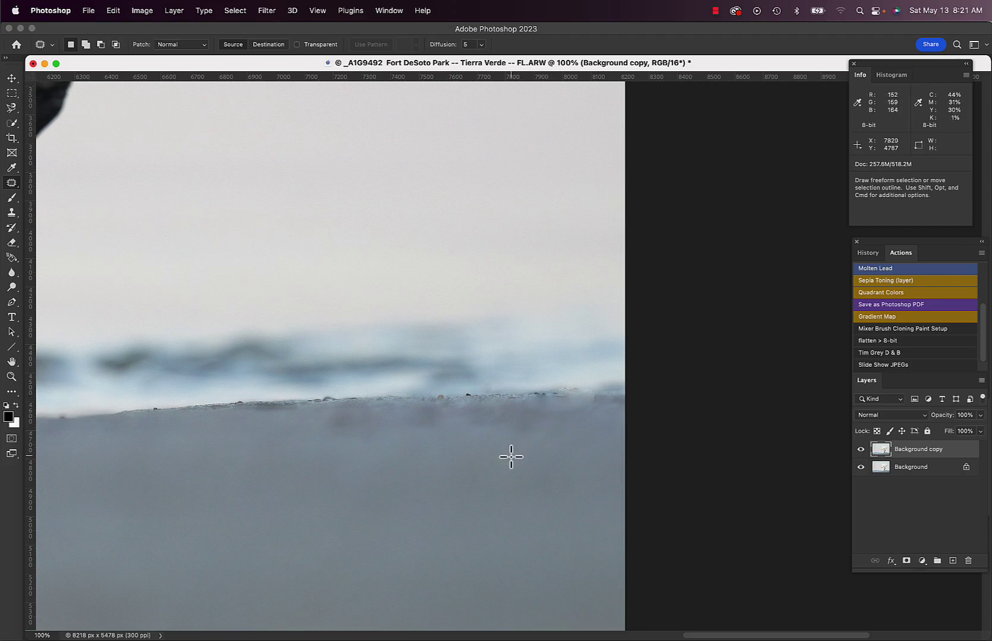
Step: Remove the dark specks along the sand ridge near the photo's right edge with a size 20 Spot Healing Brush
key("shift+j")
key("bracketleft")
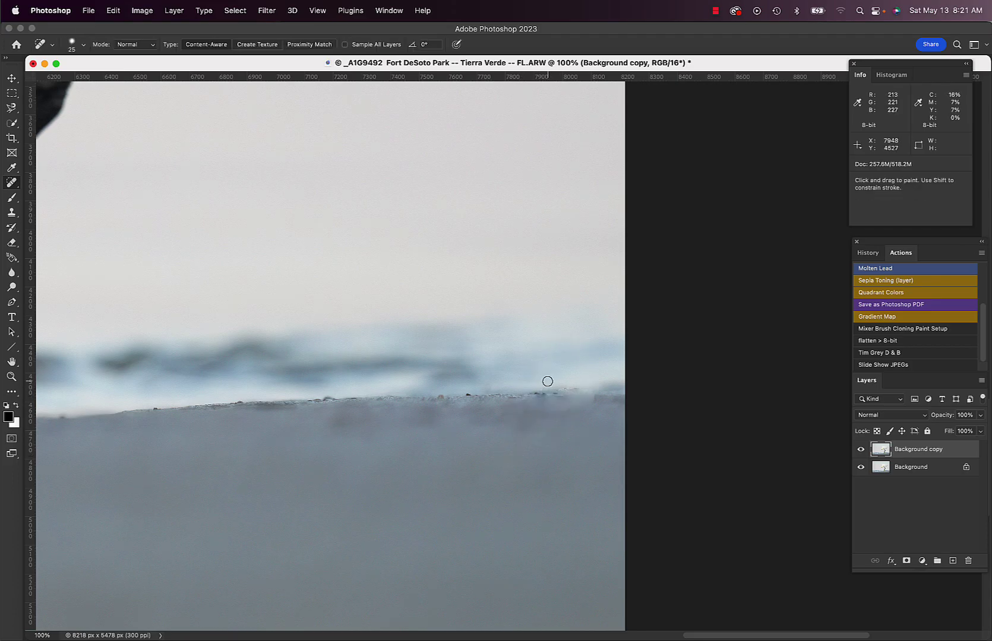
key("bracketright")
key("bracketright")
key("bracketright")
key("bracketright")
key("bracketright")
key("bracketright")
key("bracketright")
key("bracketright")
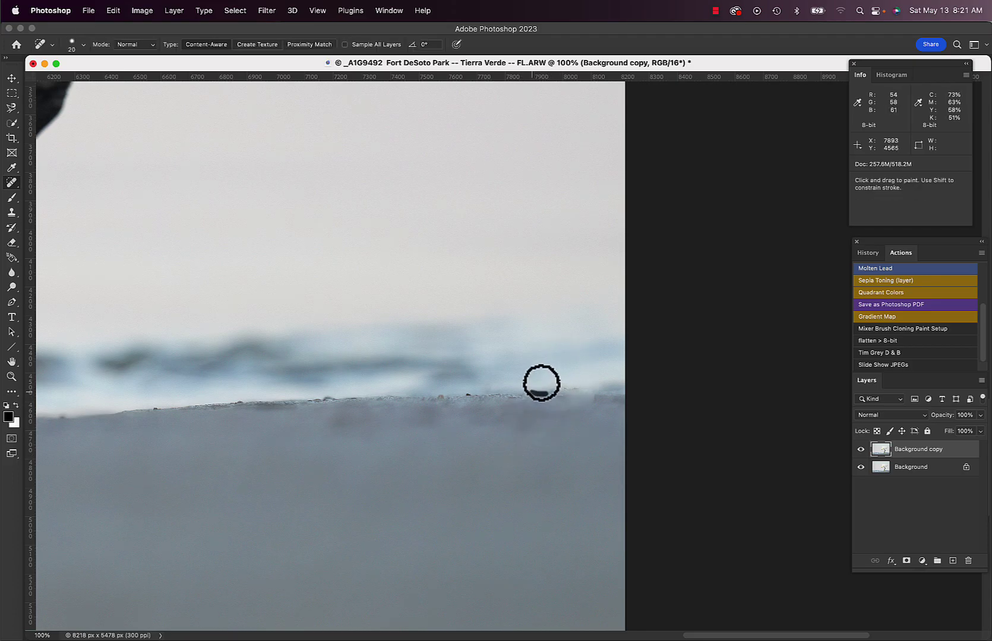
left_click(479, 386)
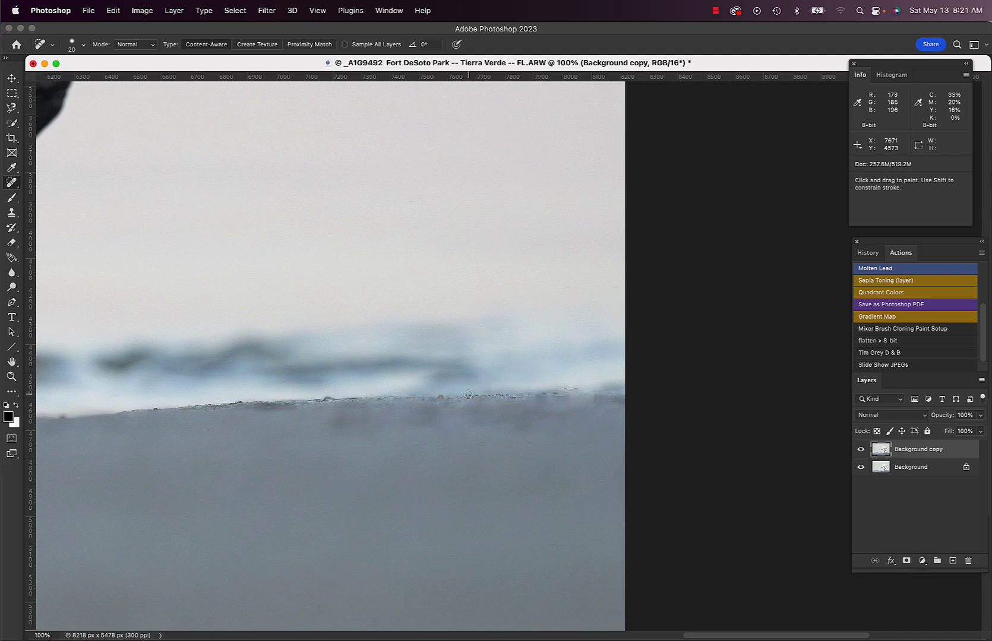
scroll(399, 422, "up", 3)
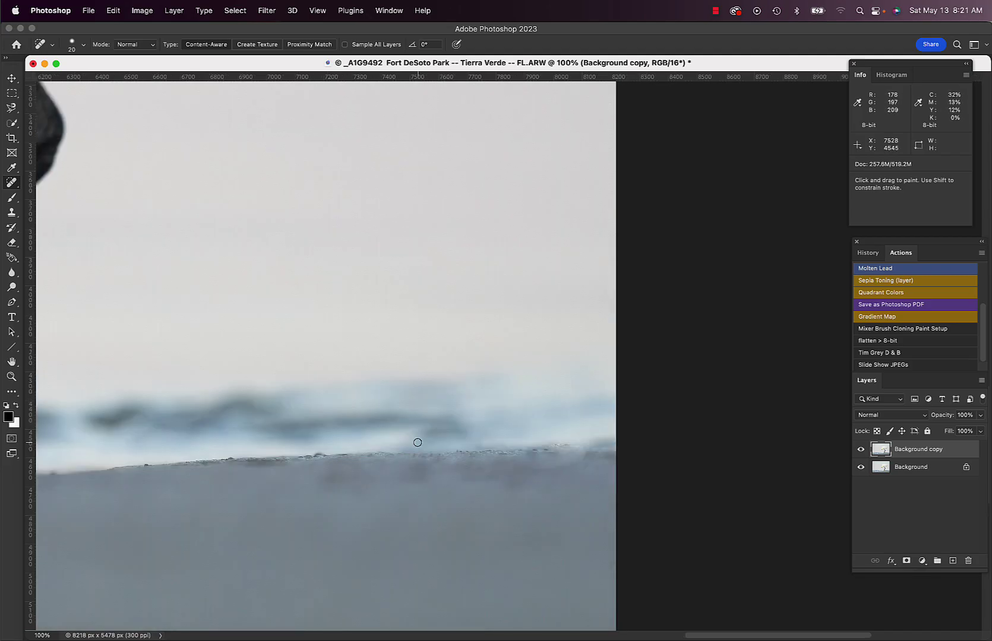
Step: Fit the whole egret photo in view, group the open images into tabs and hide the panels
key("super+0")
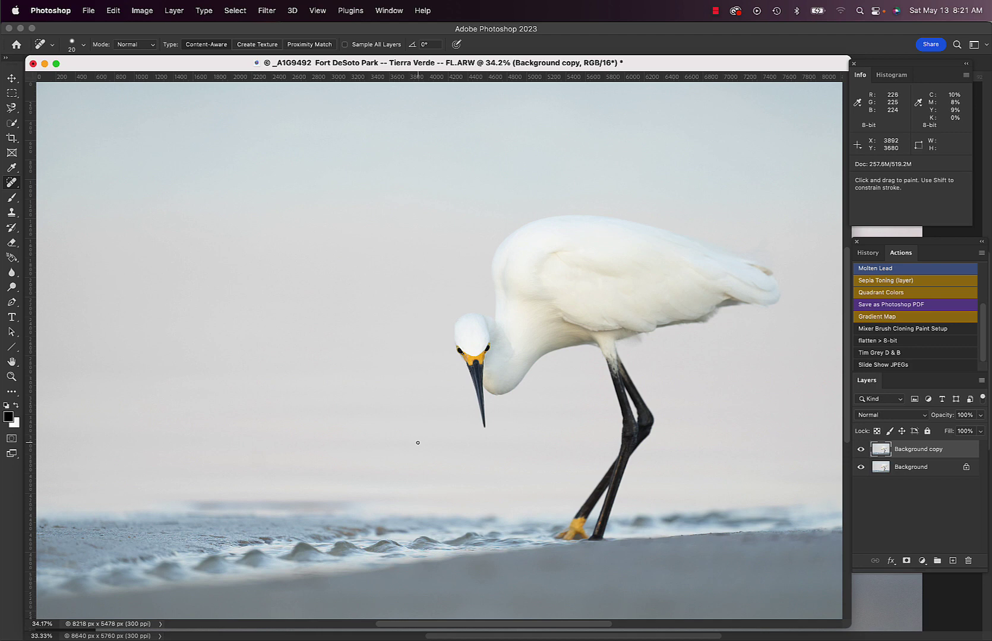
key("super+minus")
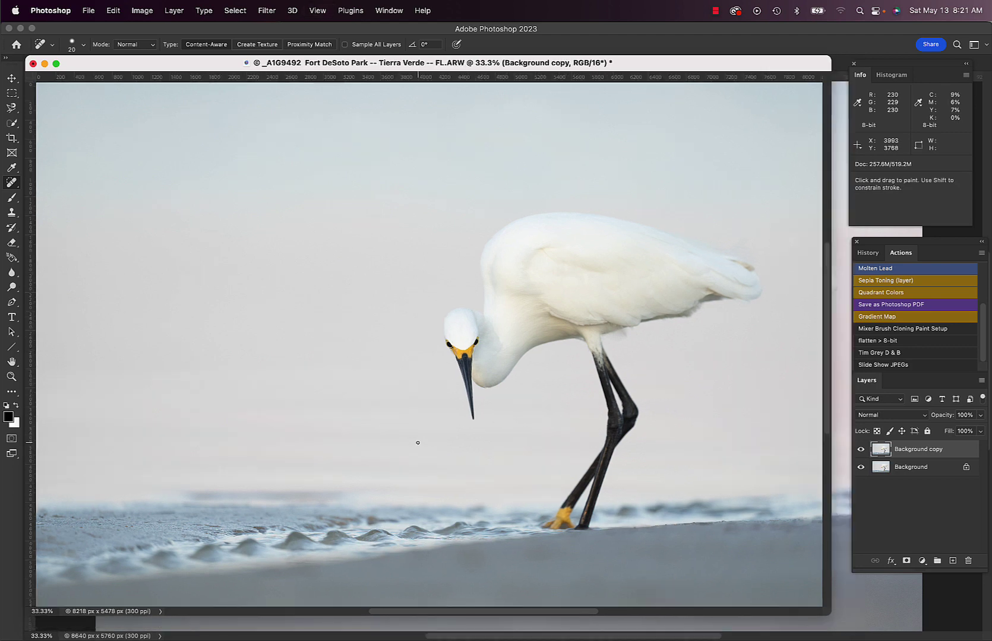
key("super+alt+t")
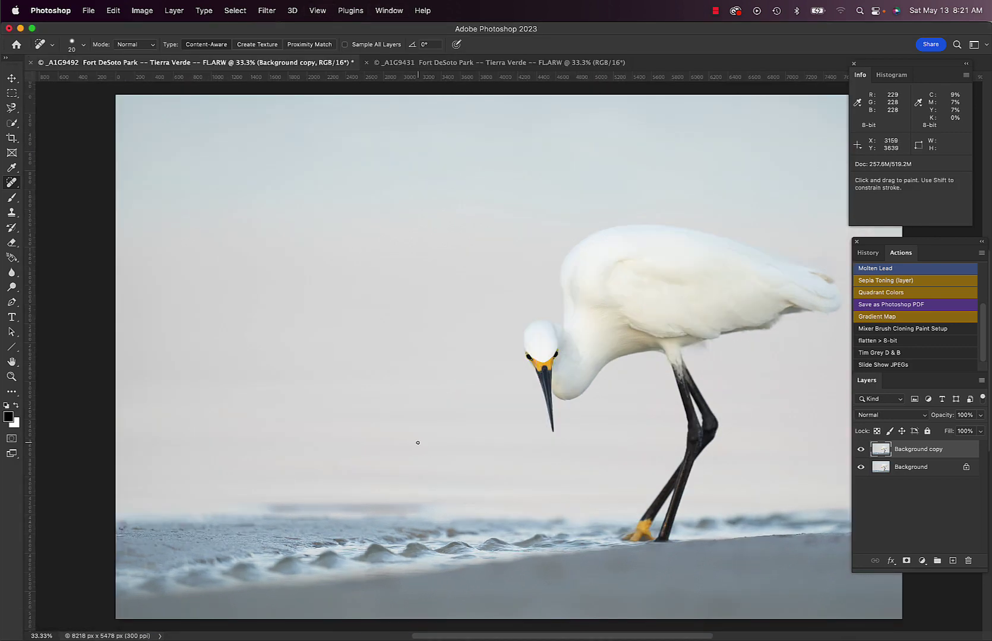
key("Tab")
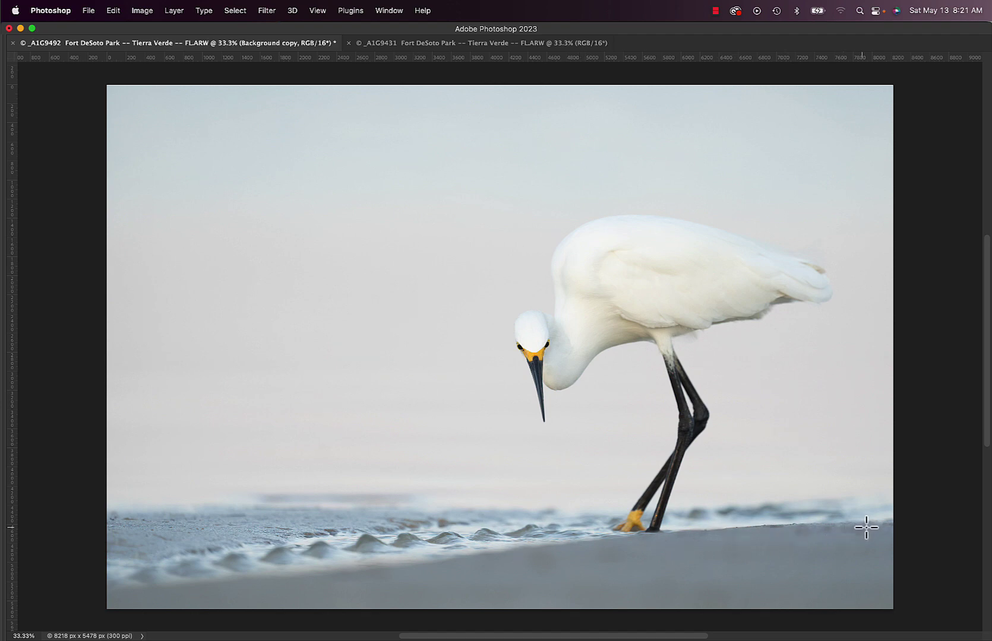
left_click_drag(891, 519, 807, 520)
mouse_move(888, 517)
left_mouse_down()
mouse_move(799, 520)
mouse_move(786, 531)
mouse_move(794, 543)
left_mouse_up()
Step: Paint a Quick Mask over the cleaner stretch of sand ridge right of the egret's feet and copy it to a new layer
key("super+equal")
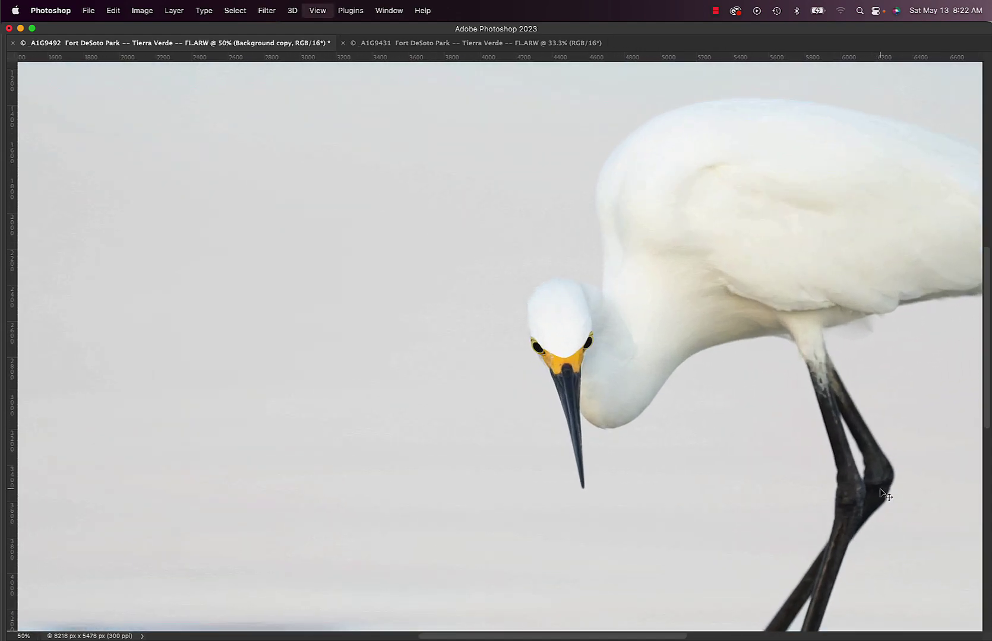
scroll(879, 488, "down", 10)
scroll(879, 489, "right", 6)
scroll(879, 488, "down", 5)
scroll(880, 489, "right", 3)
scroll(880, 488, "up", 6)
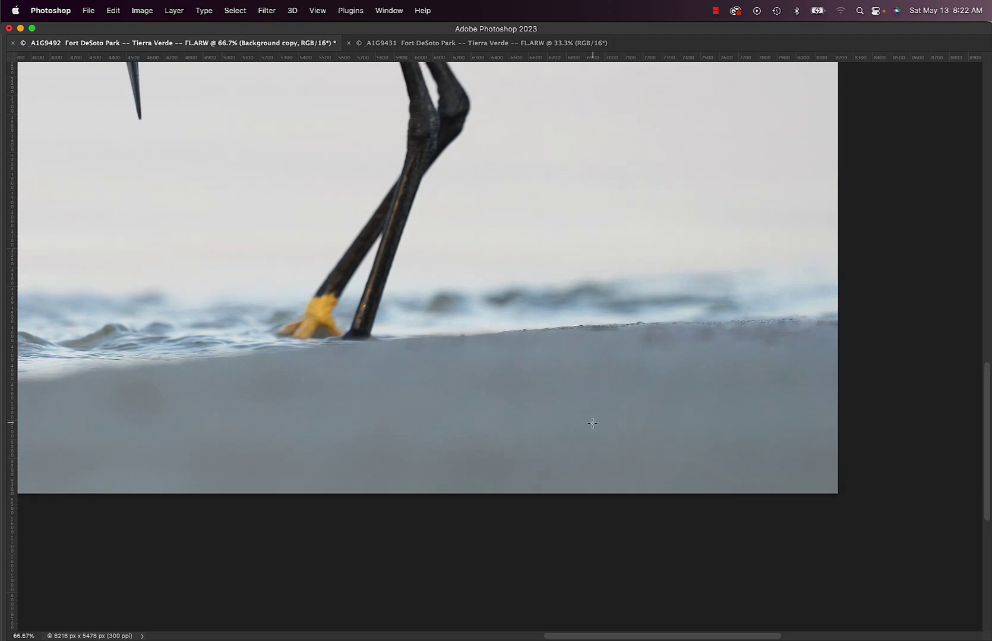
key("q")
key("b")
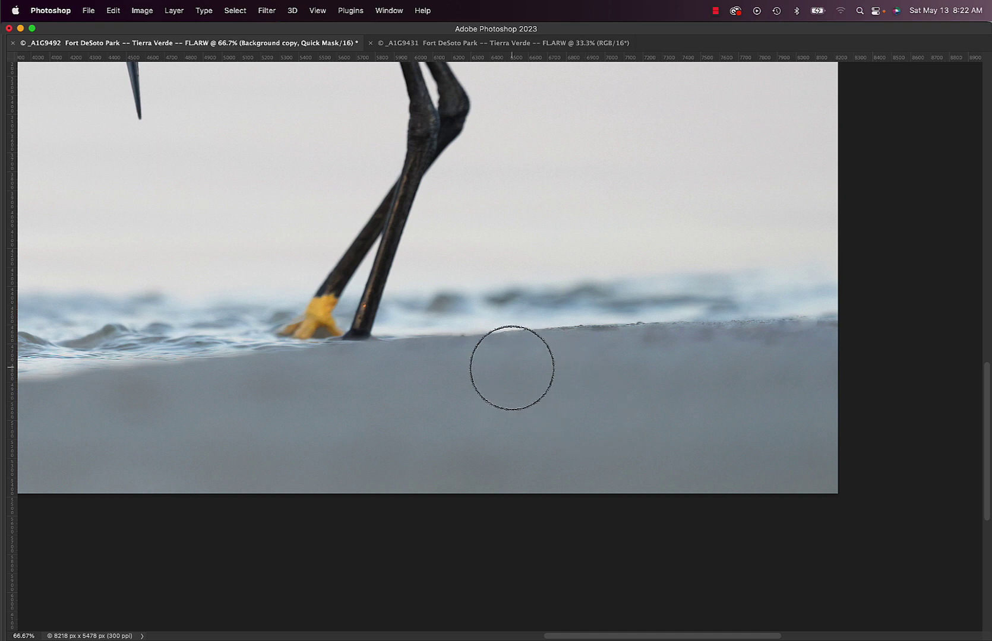
key("Caps_Lock")
key("Caps_Lock")
key("bracketleft")
key("bracketleft")
key("bracketleft")
key("bracketleft")
left_click(442, 351)
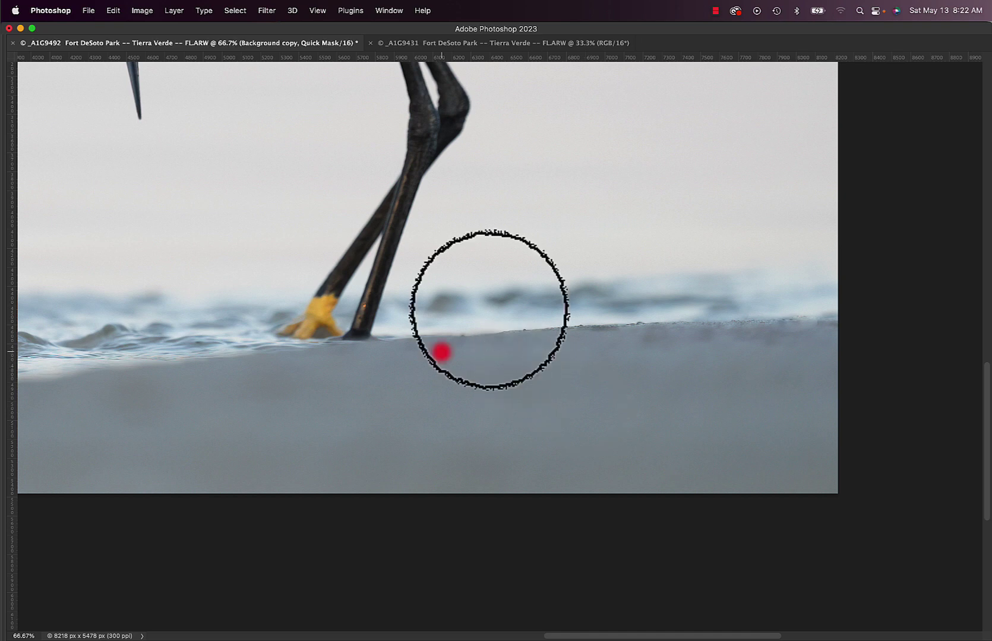
left_click(447, 350)
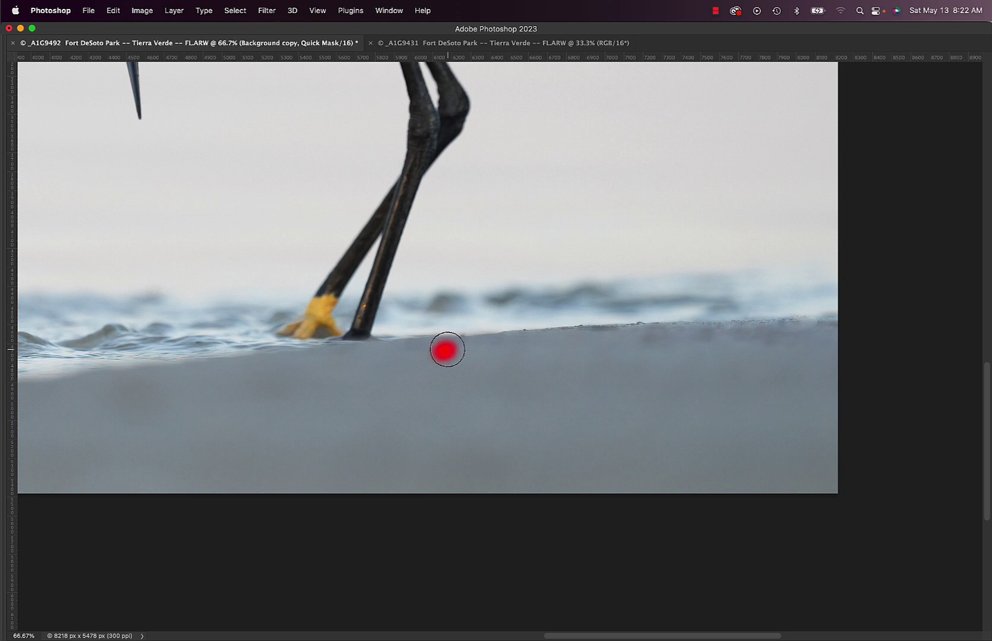
key("bracketright")
key("bracketright")
key("bracketright")
key("bracketright")
mouse_move(487, 310)
left_mouse_down()
mouse_move(527, 290)
mouse_move(614, 307)
mouse_move(455, 321)
mouse_move(438, 313)
mouse_move(645, 292)
left_mouse_up()
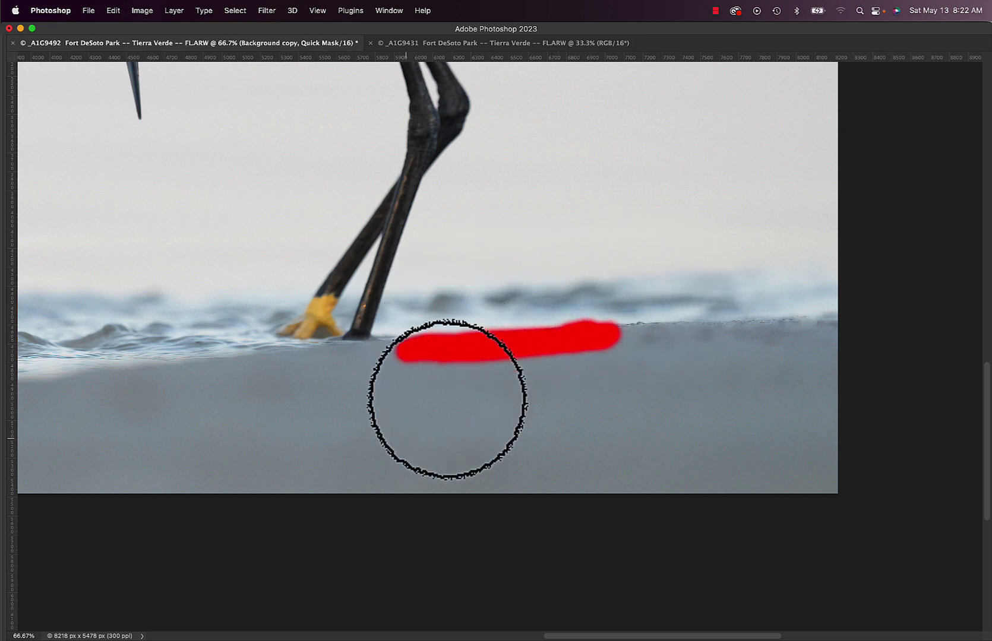
key("q")
key("super+j")
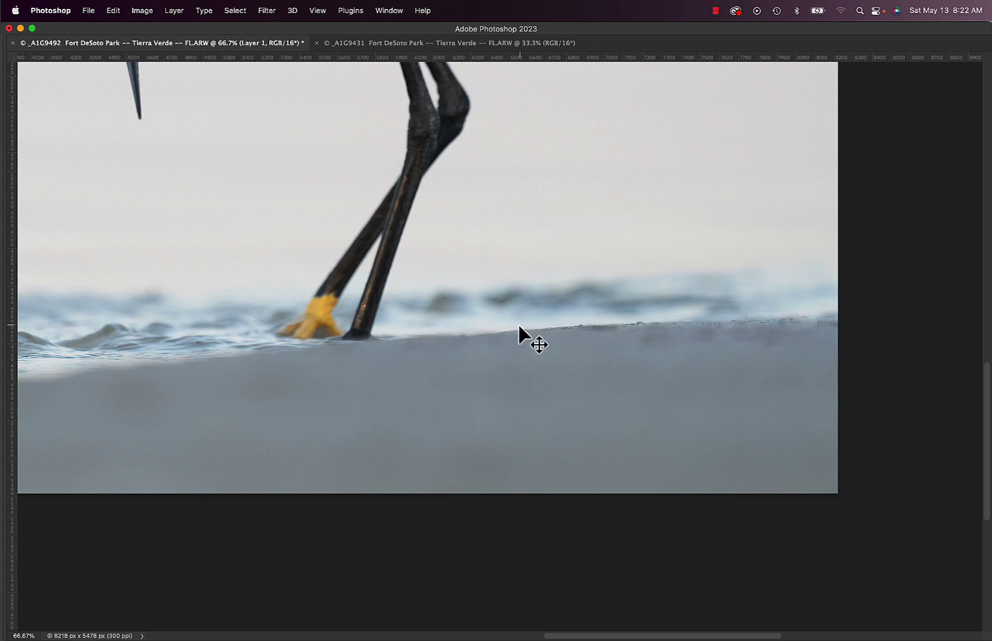
Step: Position the copied strip over the rough sand ridge at the photo's right edge and merge it into the Background copy layer
left_click_drag(506, 348, 728, 335)
key("Up")
key("Up")
key("Up")
key("Up")
key("Up")
key("Up")
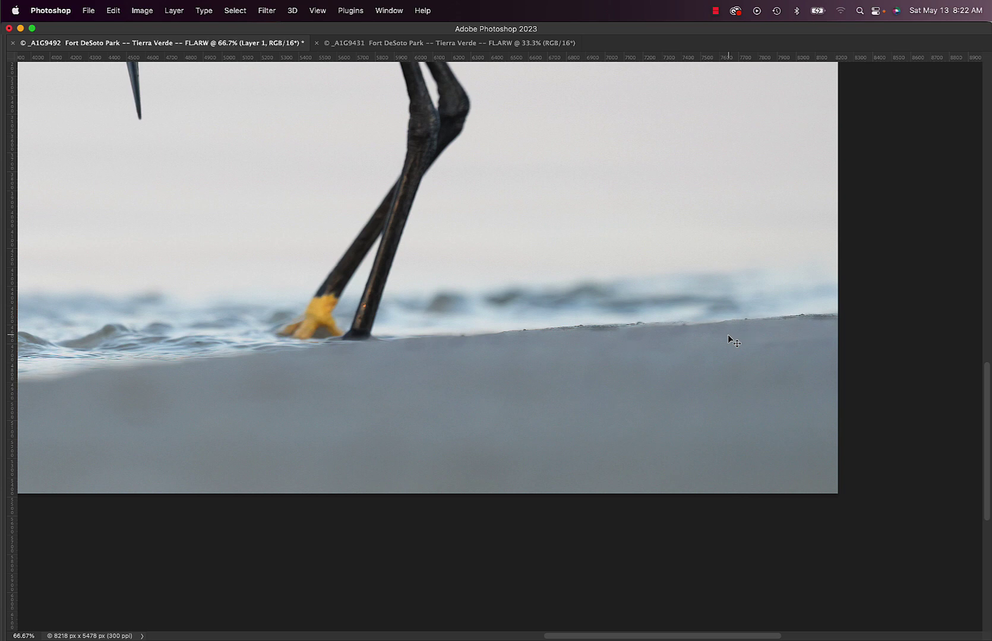
key("Up")
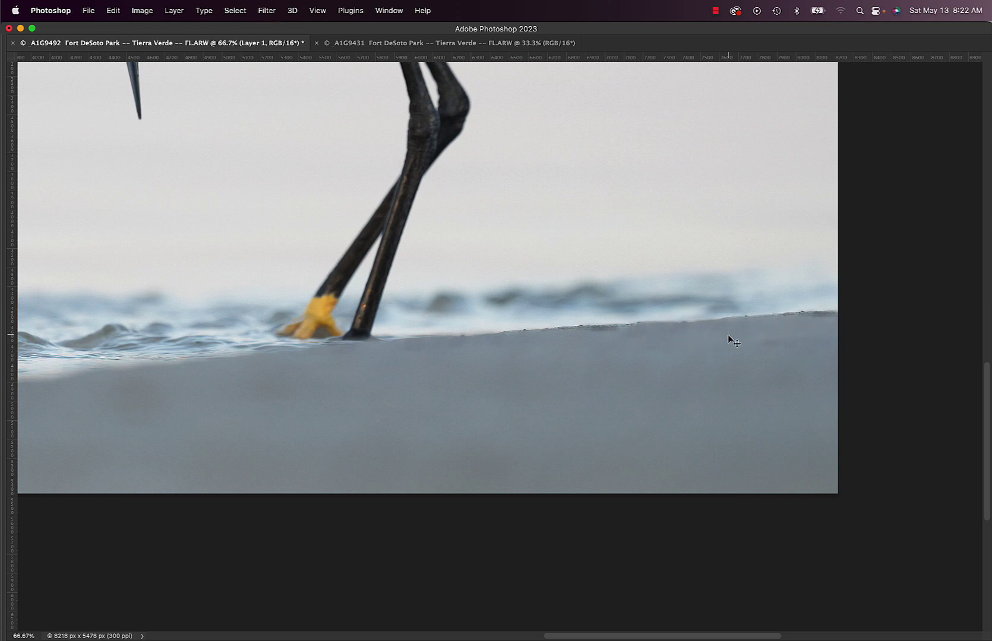
key("Tab")
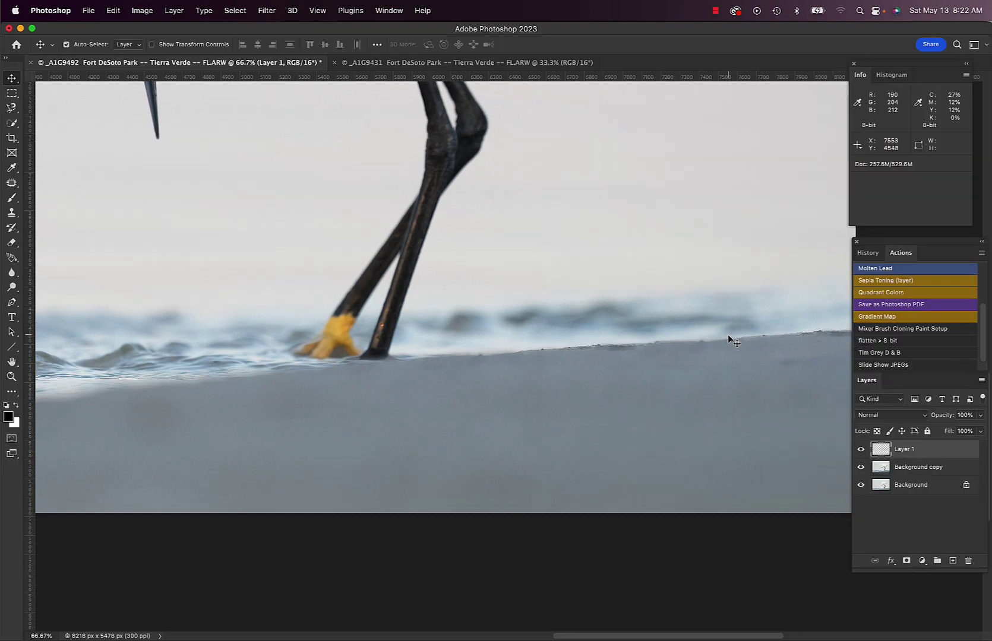
key("super+e")
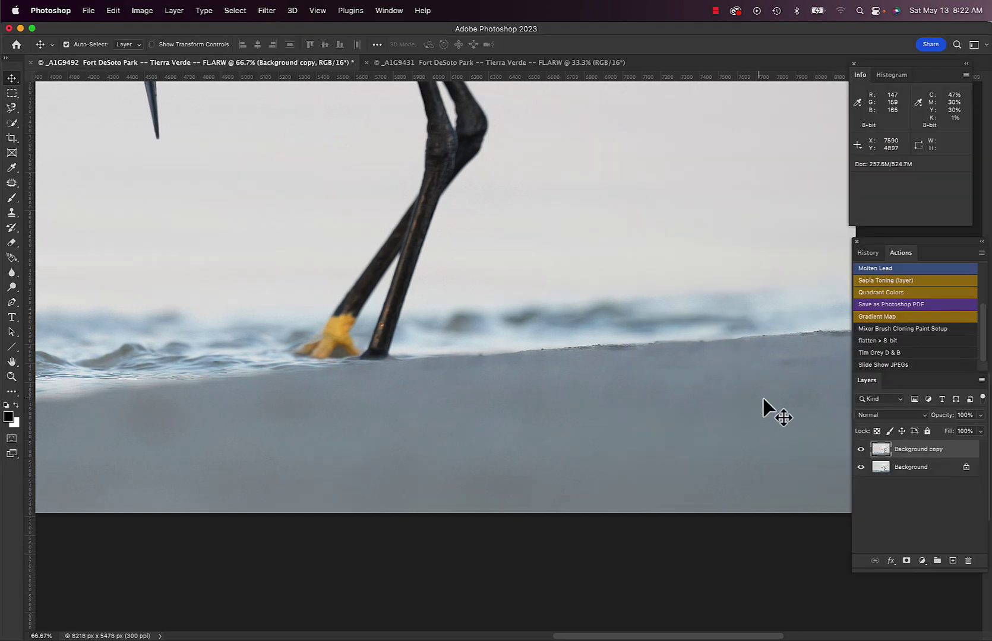
Step: Heal the remaining dark specks along the sand ridge, out to the photo's right edge, with a size 35 Spot Healing Brush
scroll(782, 403, "right", 5)
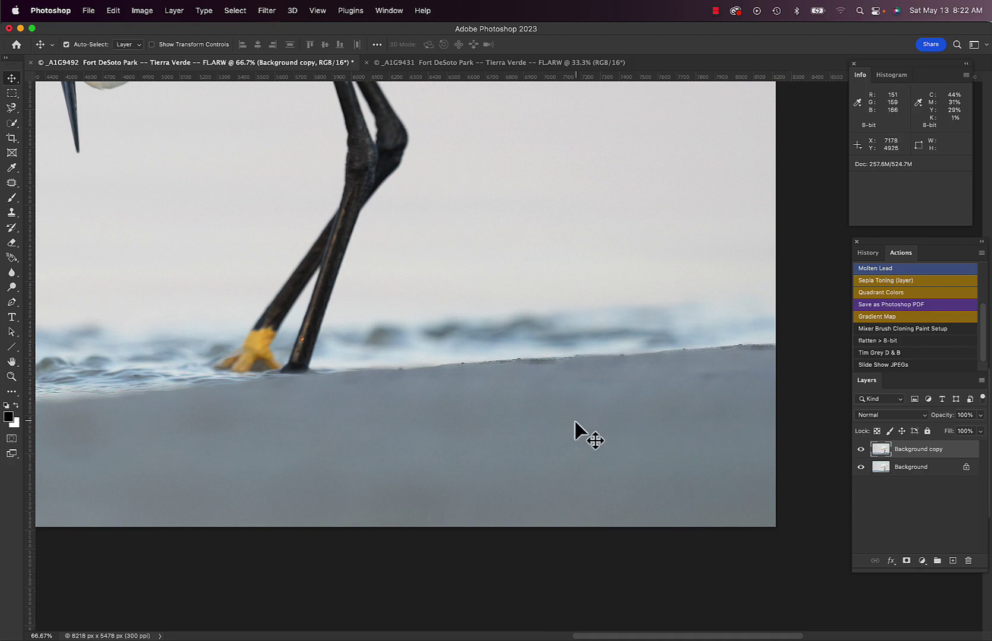
key("j")
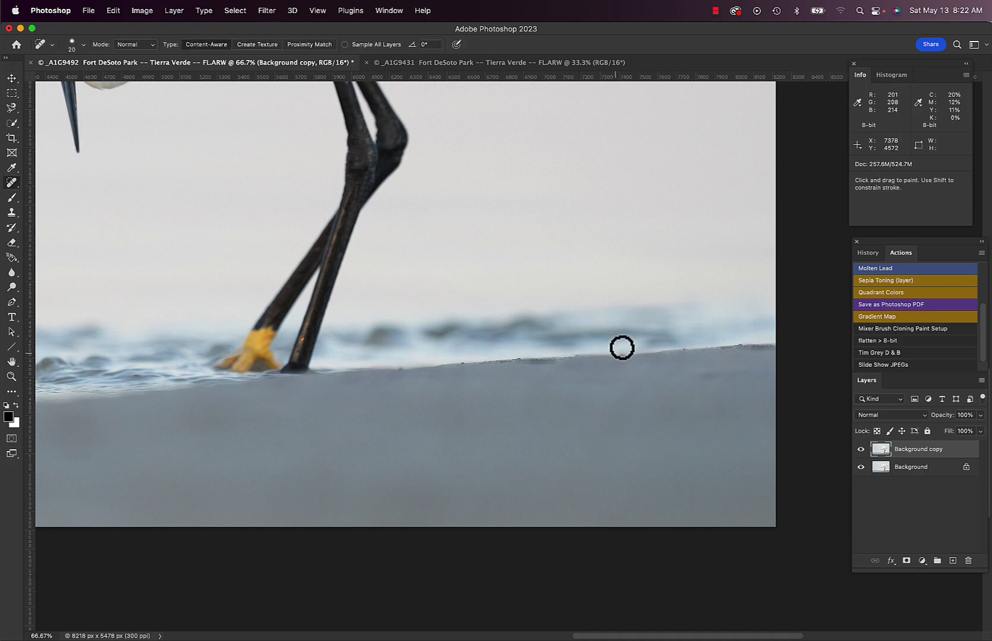
key("bracketright")
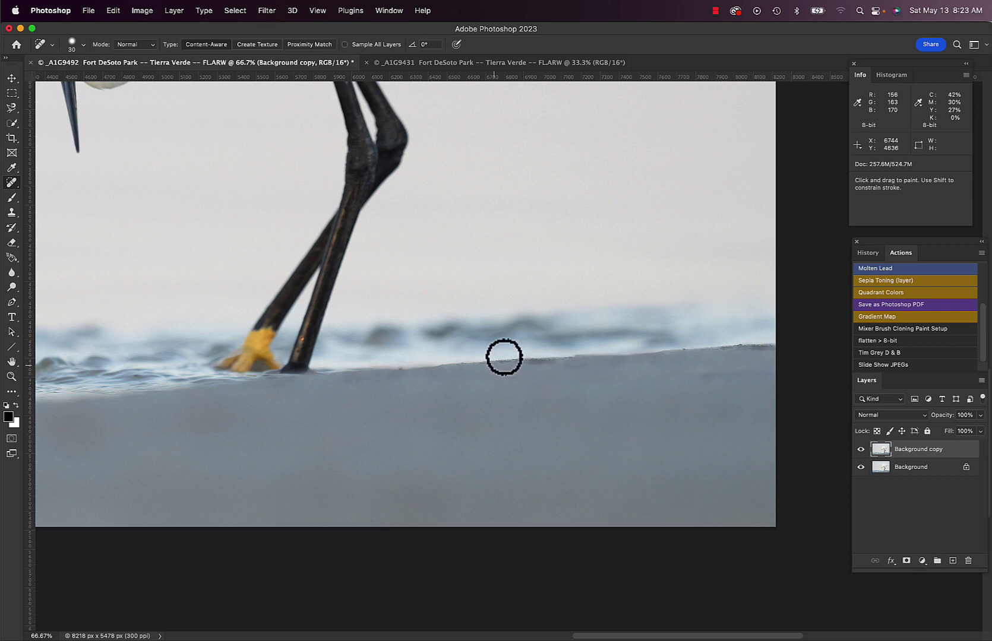
key("bracketright")
mouse_move(493, 366)
left_mouse_down()
mouse_move(567, 349)
mouse_move(523, 354)
left_mouse_up()
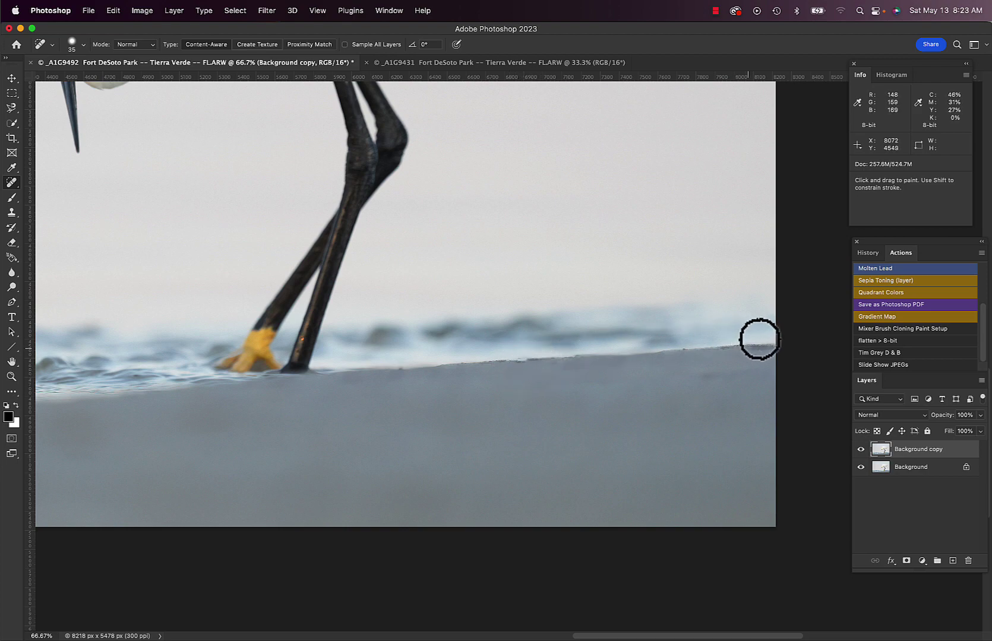
left_click_drag(746, 348, 794, 336)
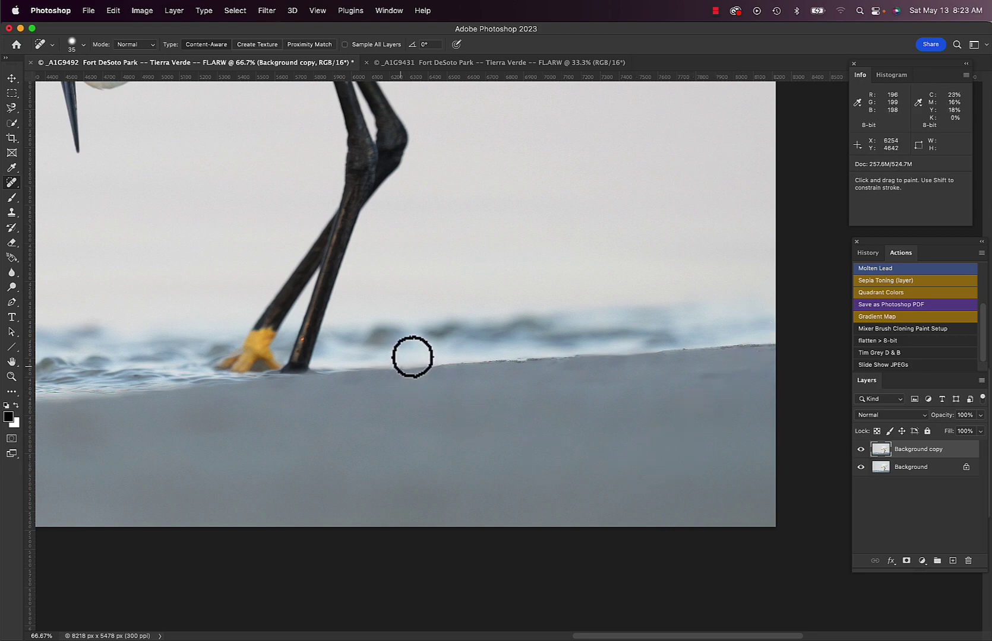
Step: Start saving the egret photo, adding "Snowy Egret hunting in low light" in front of the existing file name
key("super+equal")
key("super+0")
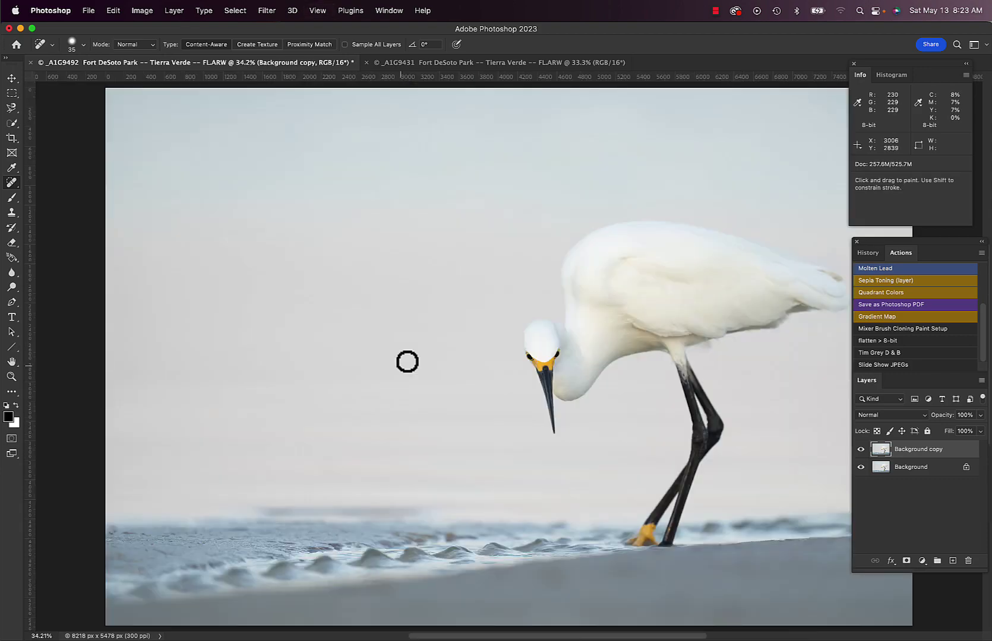
key("Tab")
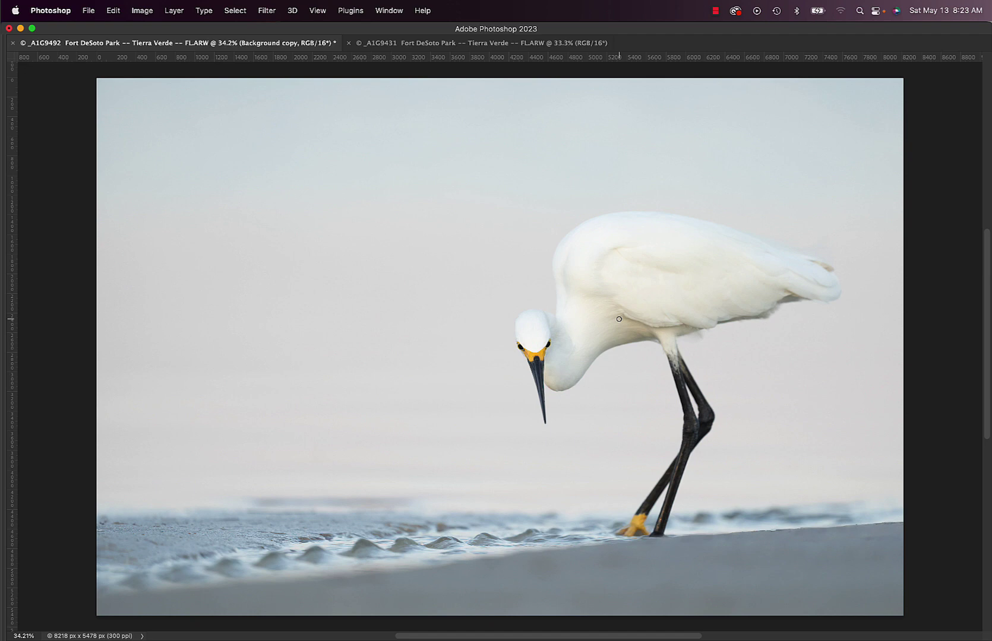
key("super+s")
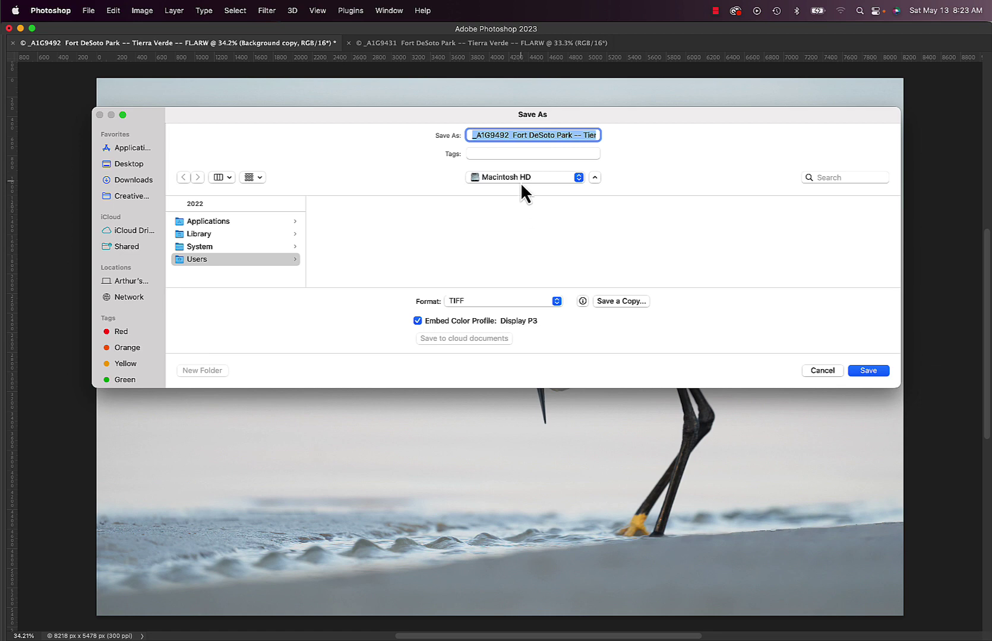
key("Left")
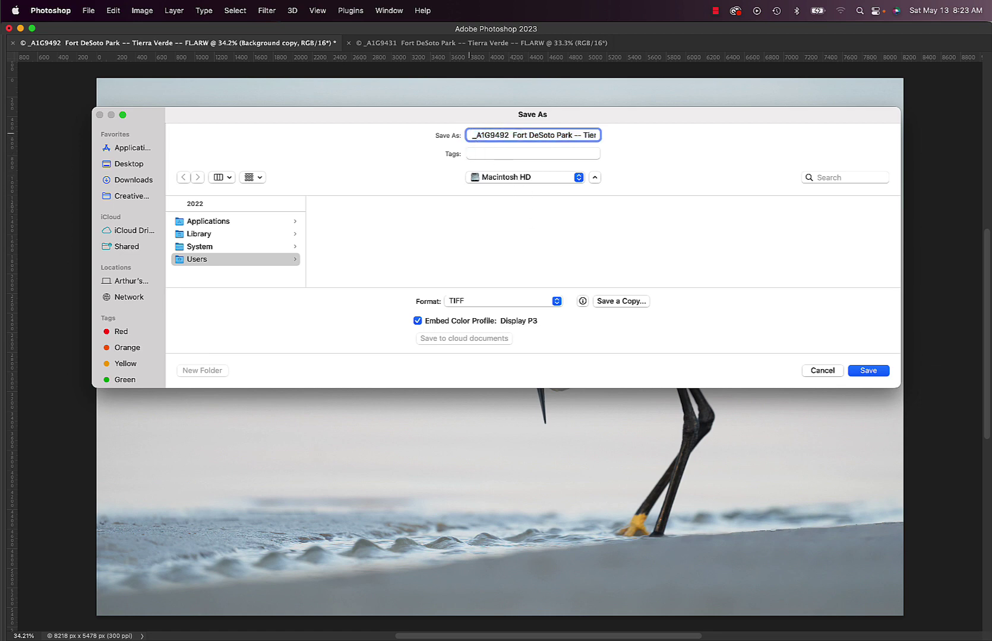
type("Sno")
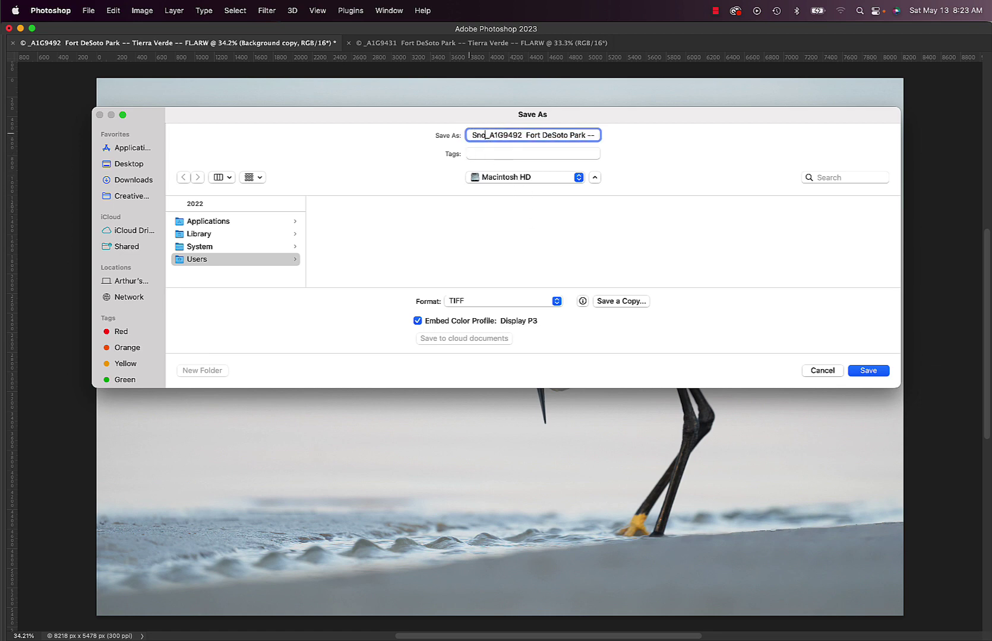
type("wy Egret hunting")
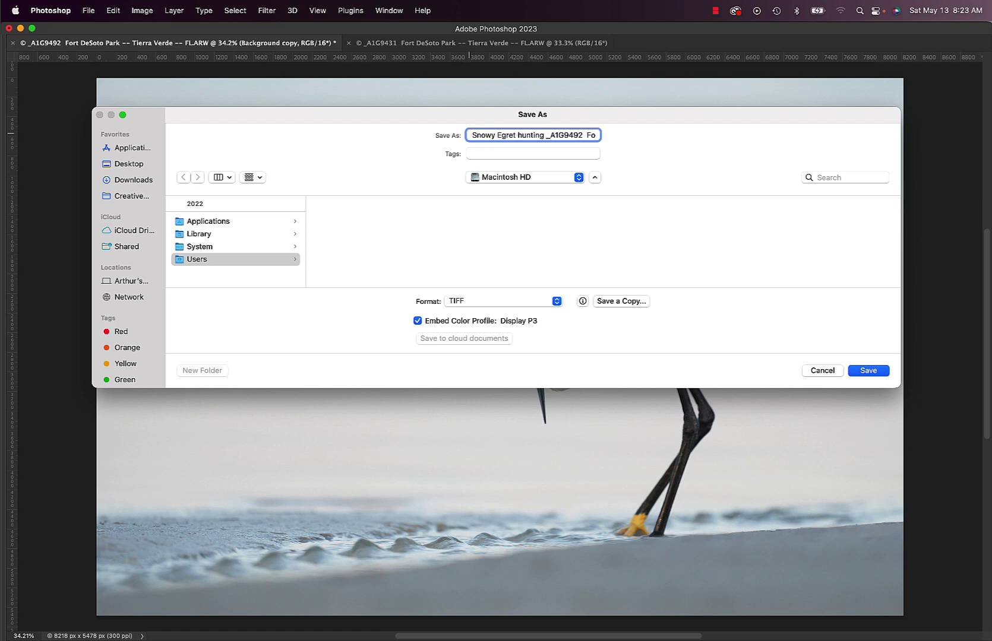
type(" in low light")
Step: Save the photo with its layers as an uncompressed TIFF in the Digital Photographs folder inside the home account's Documents
left_click(179, 259)
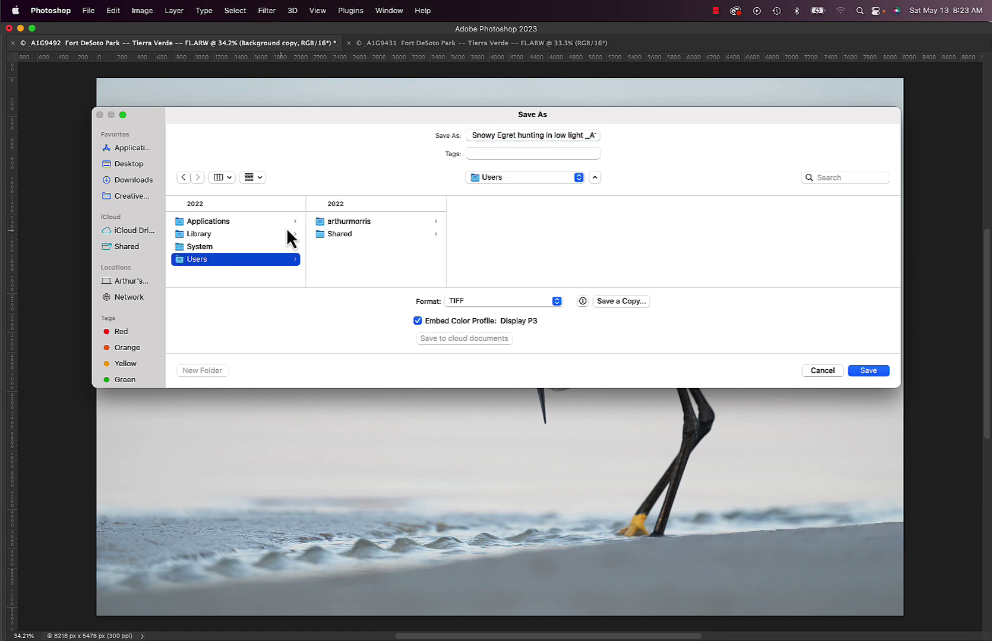
left_click(321, 226)
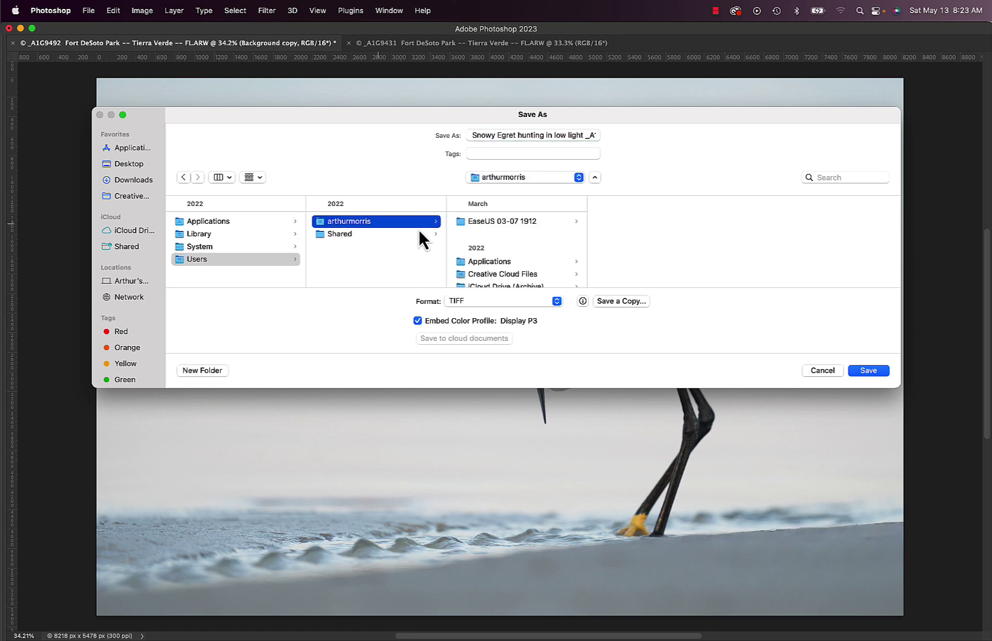
scroll(500, 226, "down", 5)
scroll(496, 232, "down", 2)
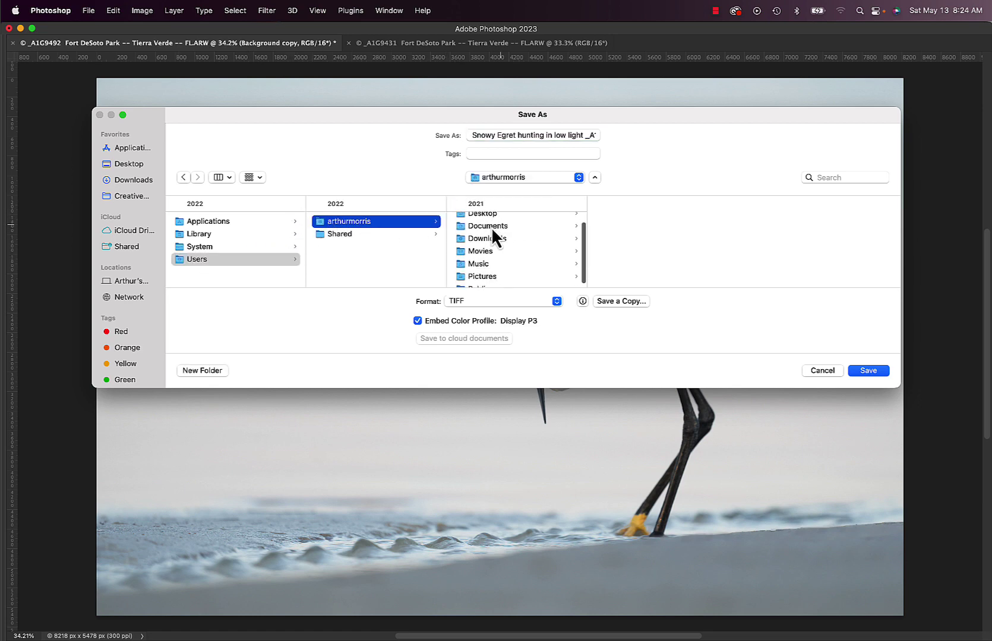
left_click(462, 225)
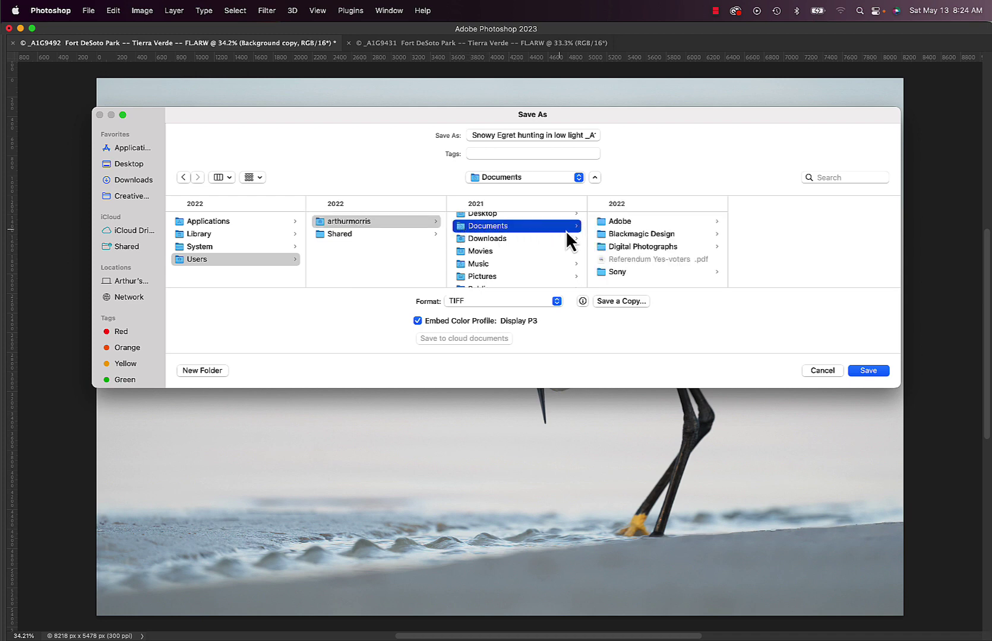
left_click(601, 247)
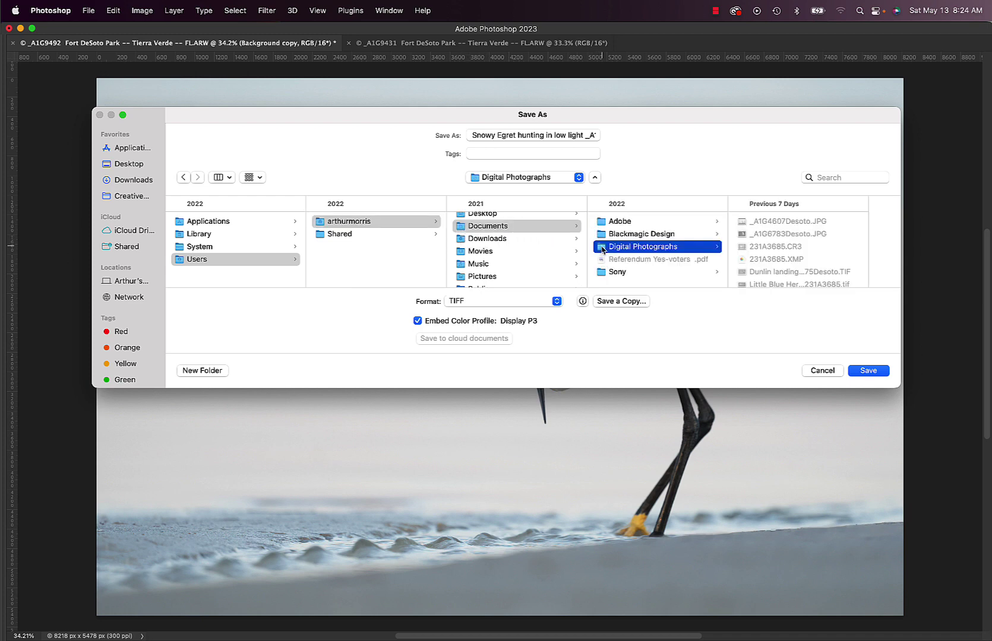
left_click(861, 371)
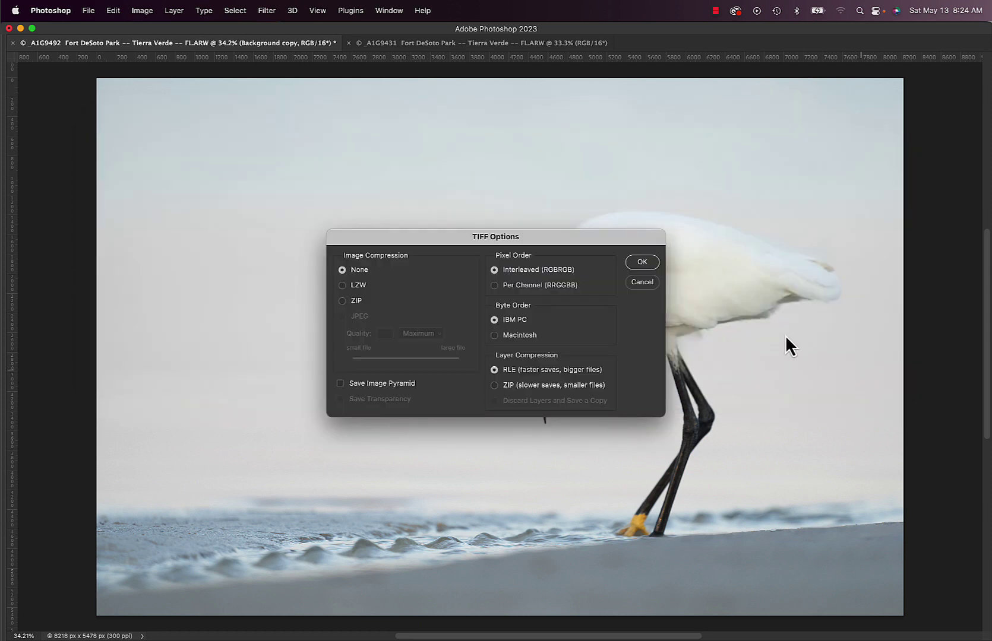
left_click(642, 264)
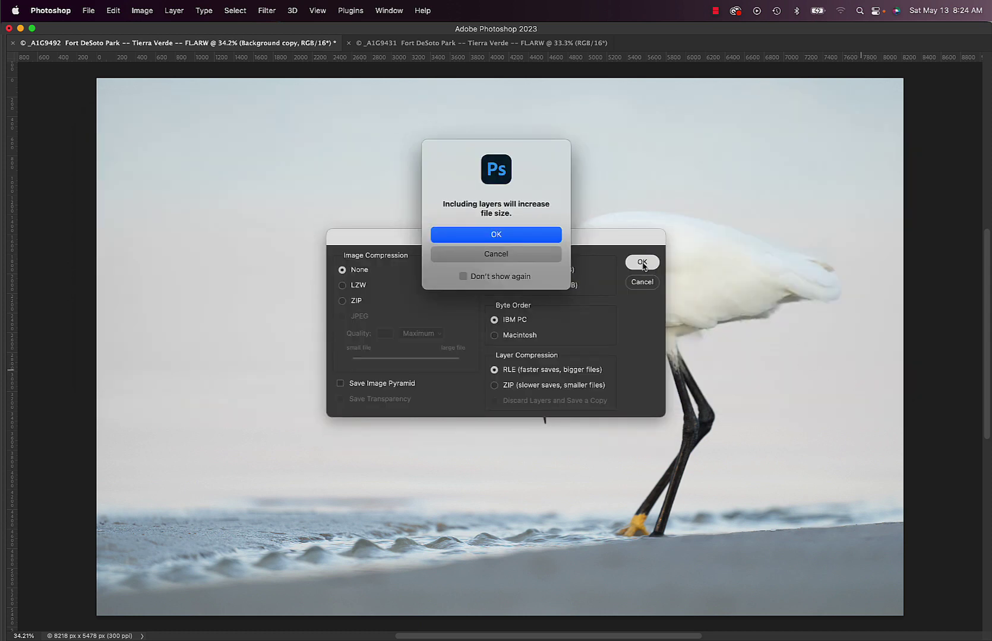
left_click(497, 235)
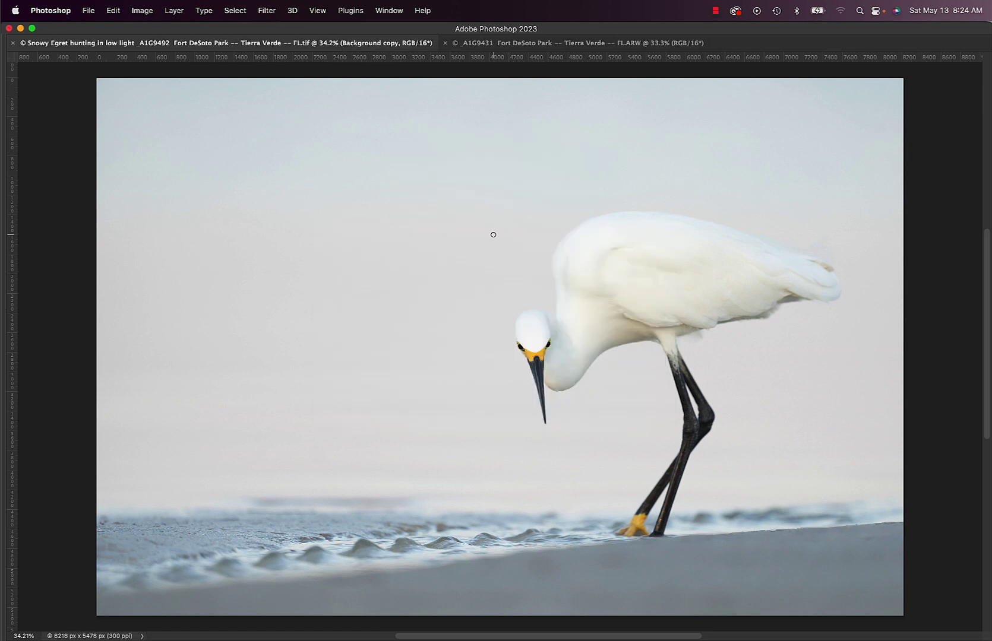
Step: Run the "flatten > 8-bit" action and save the result over the existing TIFF without image compression
key("Tab")
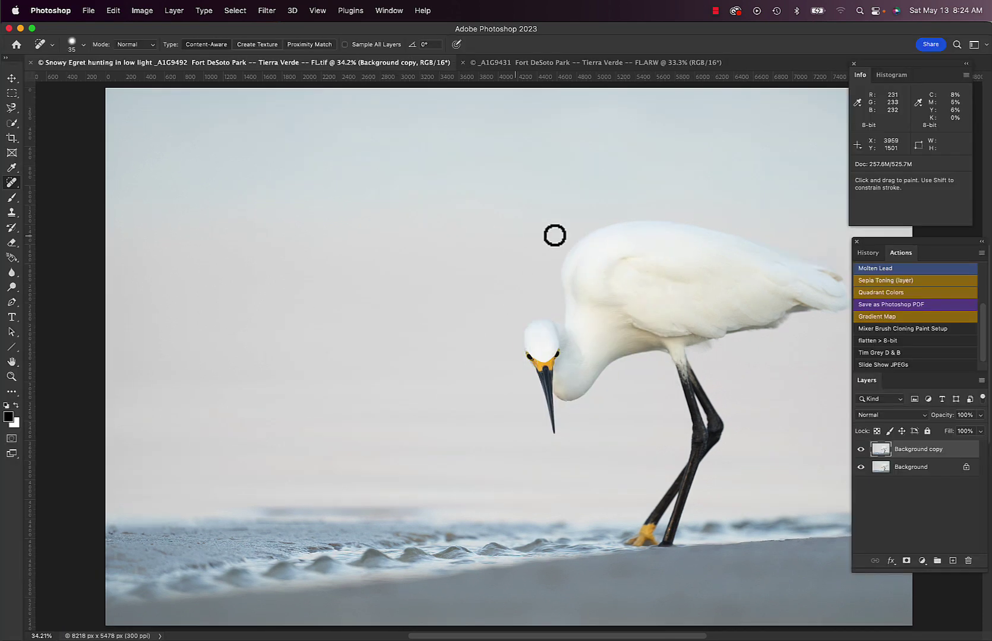
left_click(877, 342)
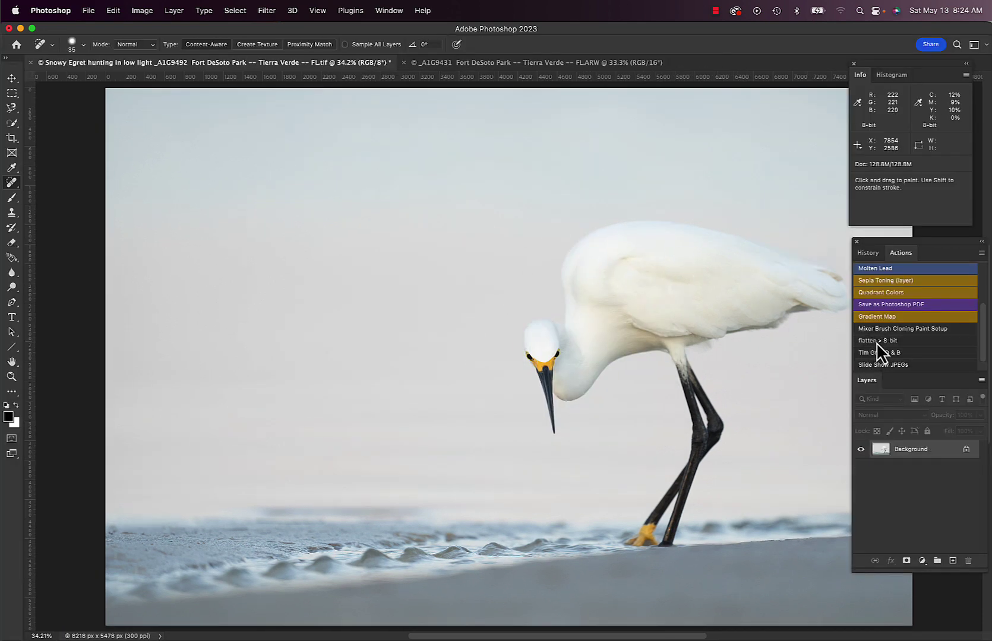
key("super+shift+s")
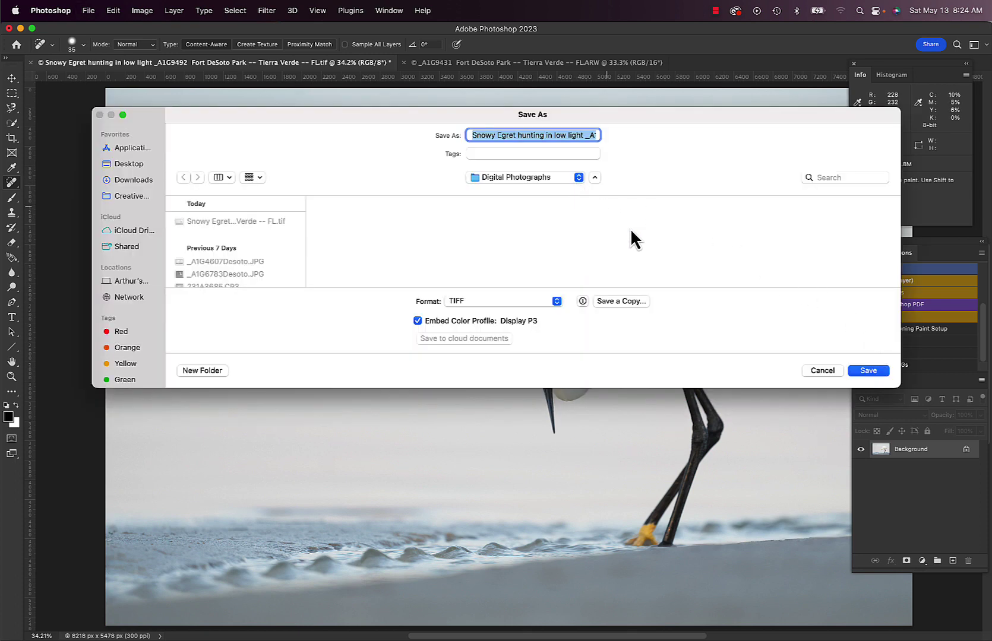
left_click(866, 367)
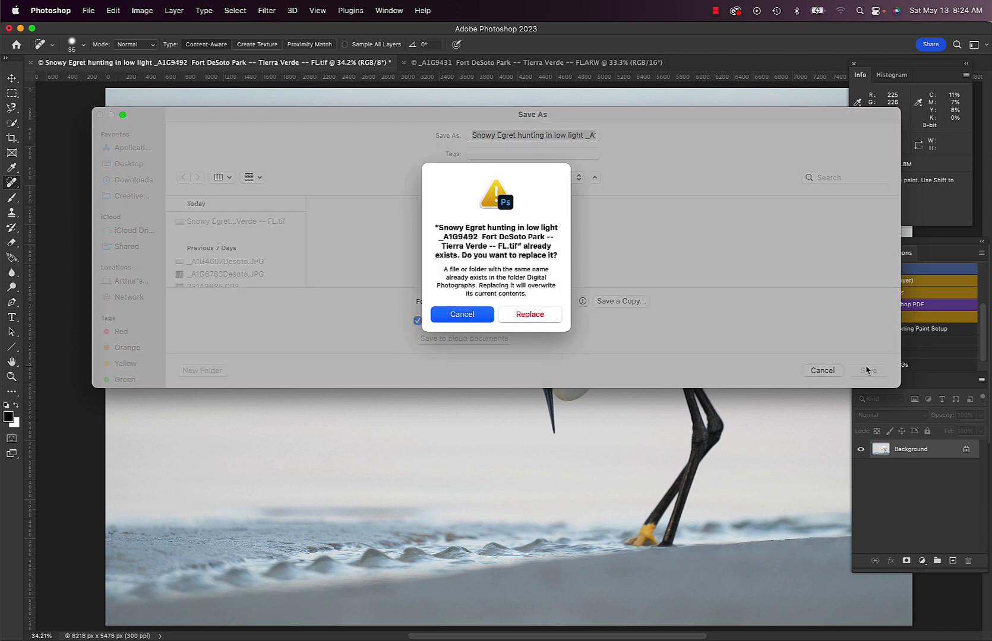
left_click(529, 314)
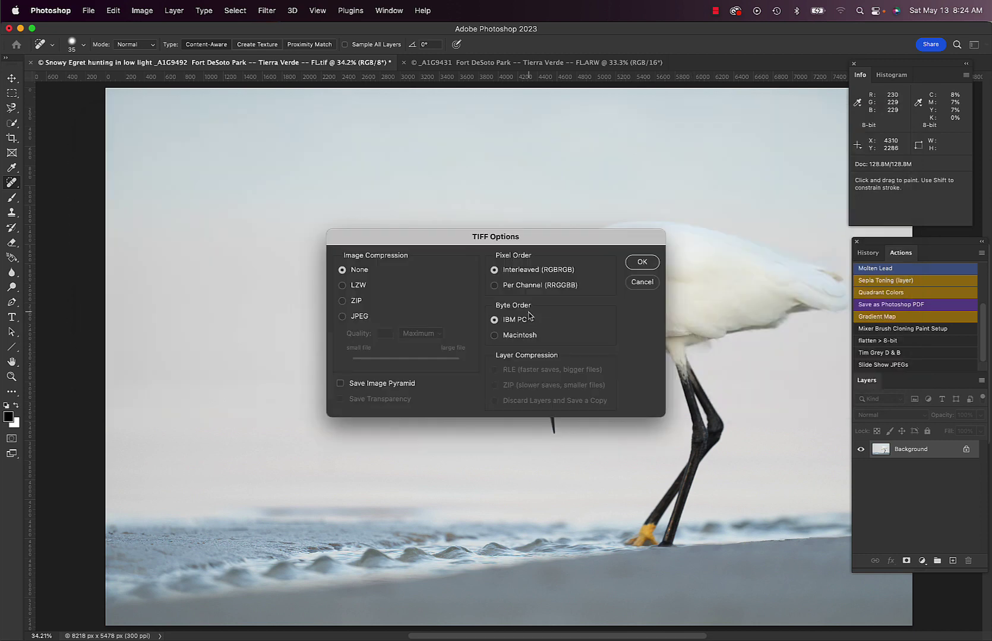
left_click(639, 263)
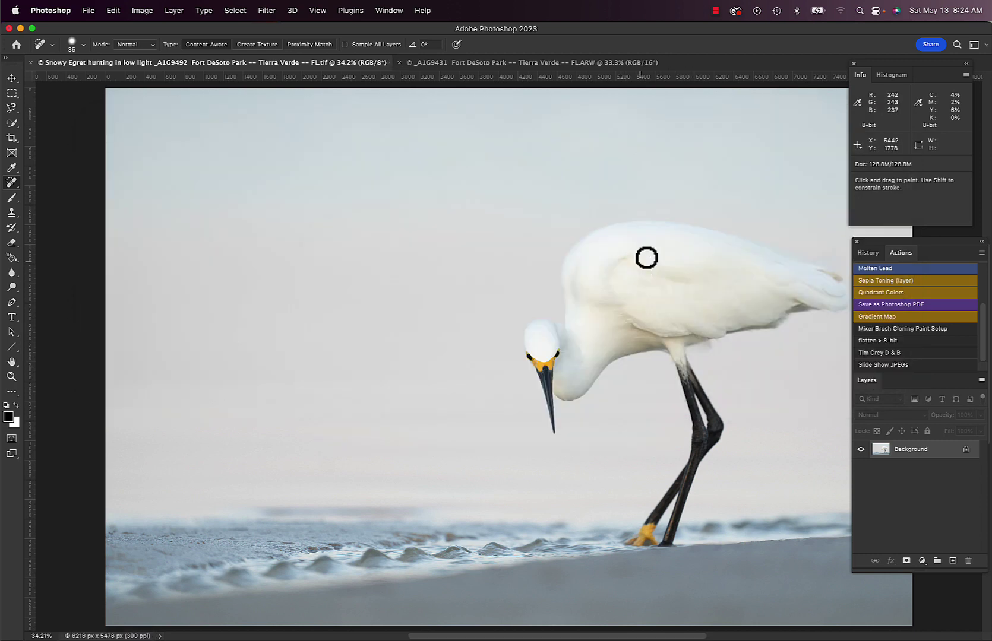
Step: Switch to Photo Mechanic and open the Digital Photographs folder
mouse_move(89, 633)
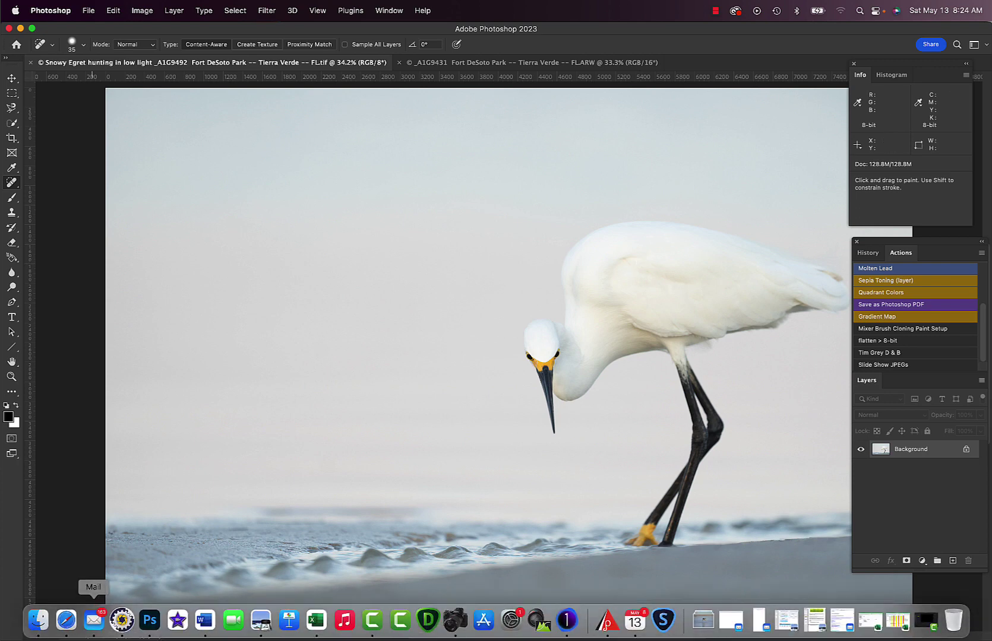
left_click(124, 621)
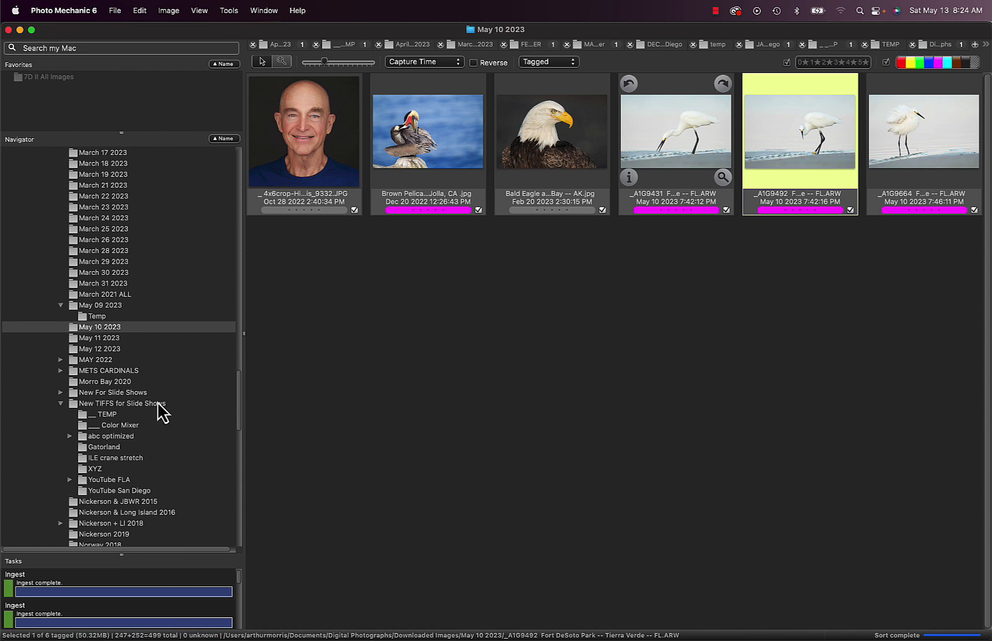
scroll(160, 412, "up", 2)
scroll(160, 412, "up", 1)
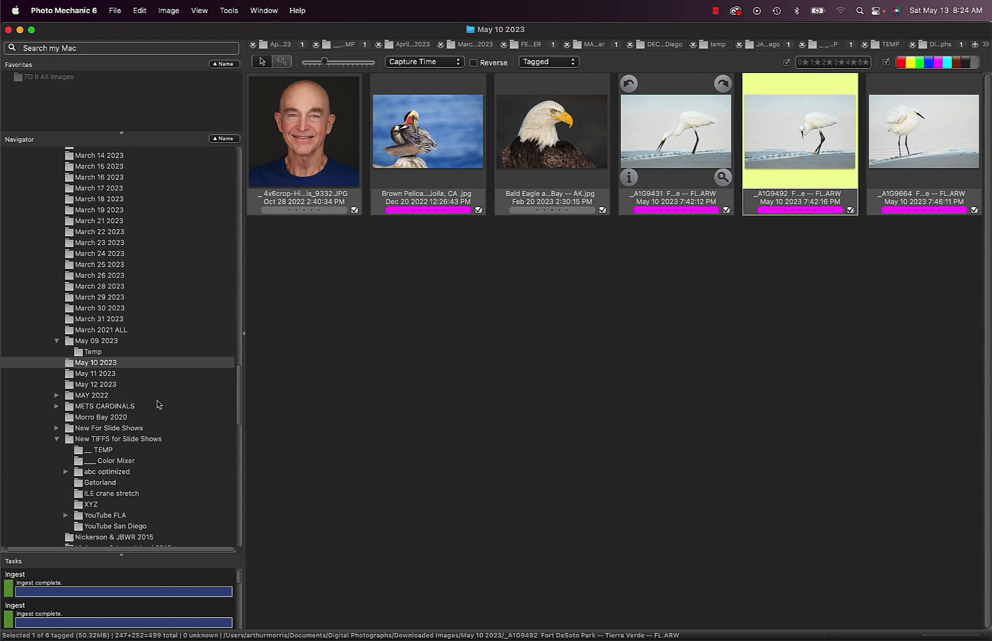
scroll(158, 405, "up", 15)
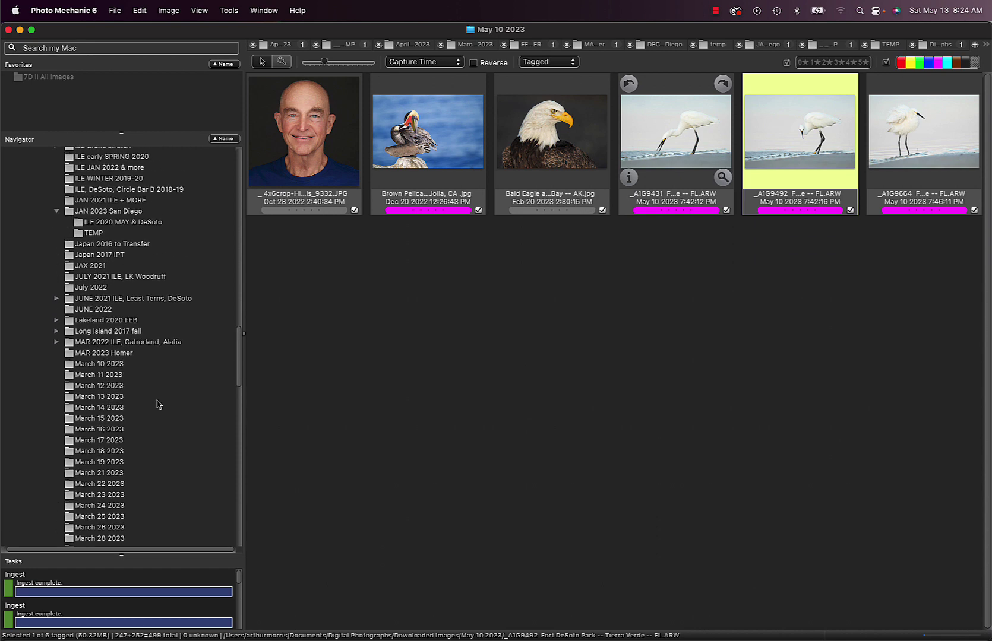
scroll(159, 404, "up", 15)
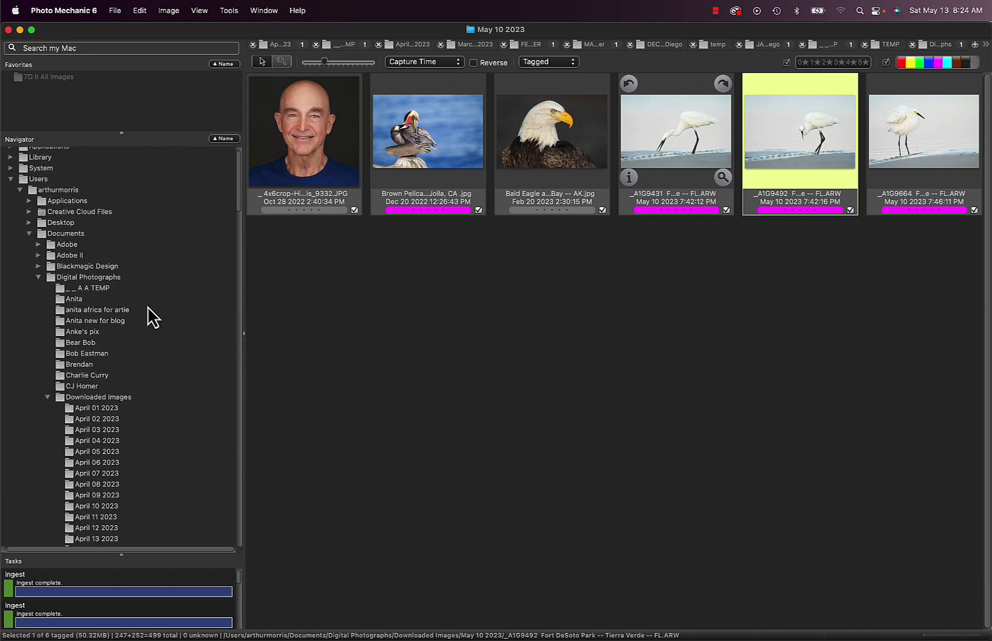
left_click(52, 285)
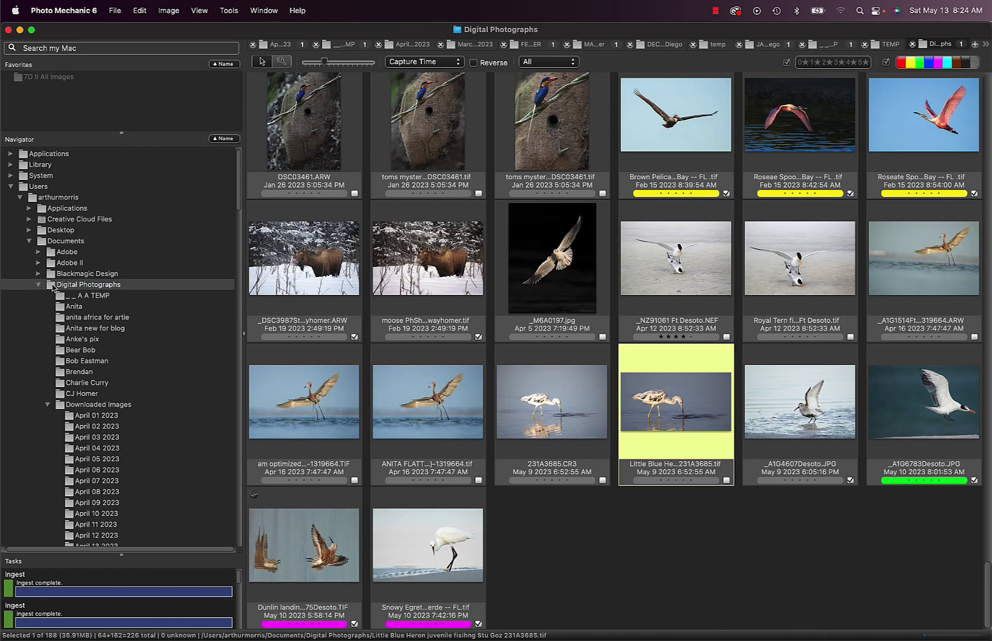
Step: Preview the saved Snowy Egret TIFF full size, check its shooting info and histogram, and return to the thumbnails
double_click(411, 525)
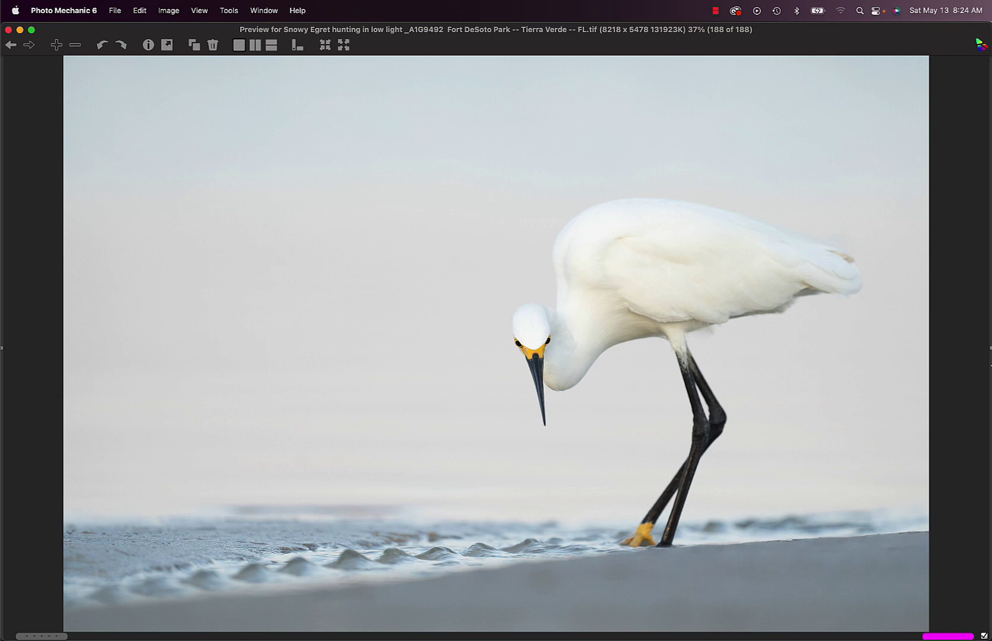
left_click_drag(986, 350, 806, 343)
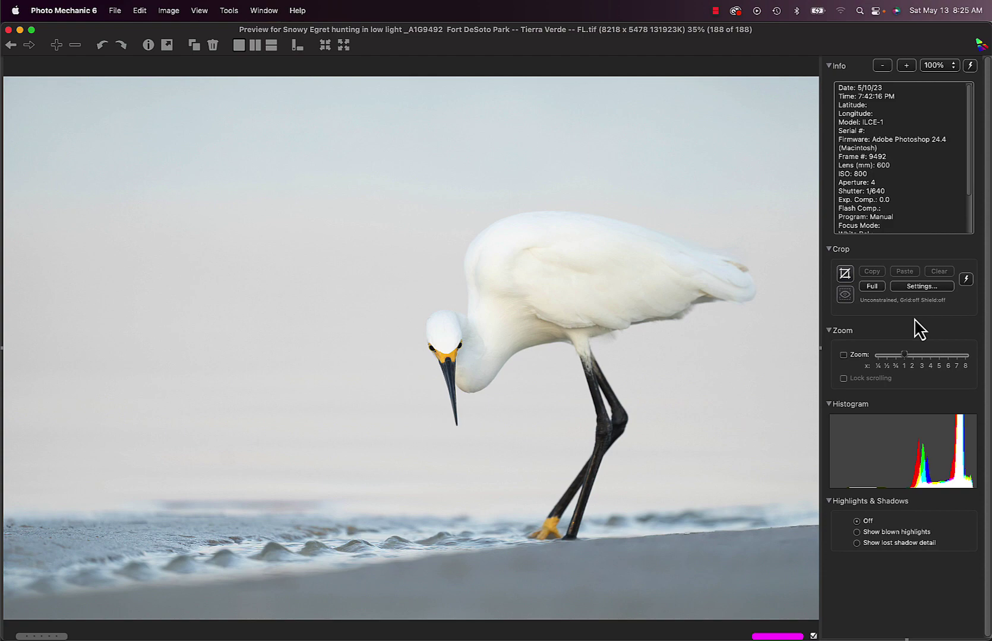
key("Tab")
key("Tab")
key("Tab")
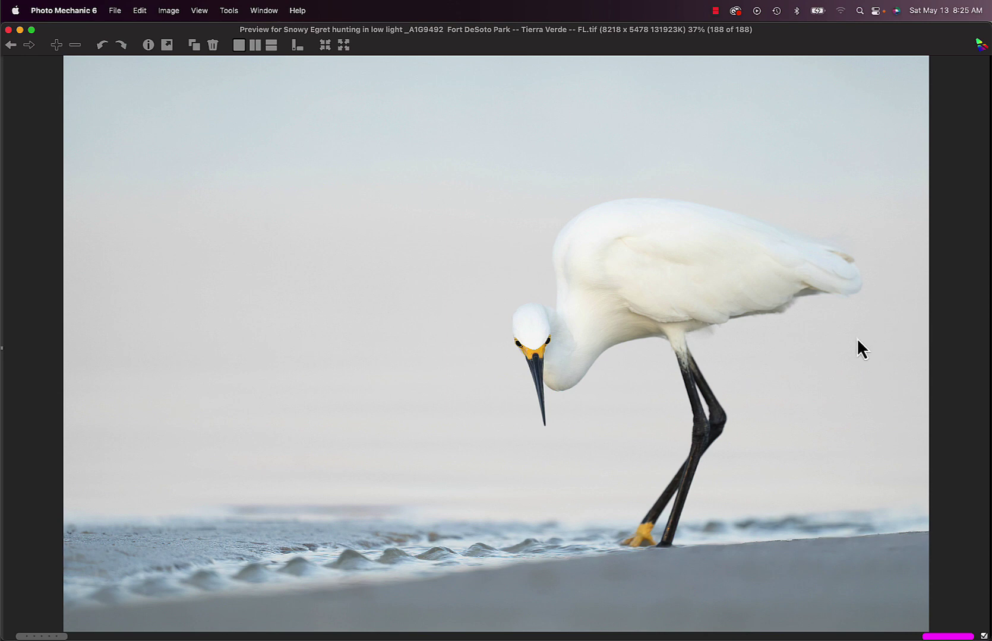
key("Escape")
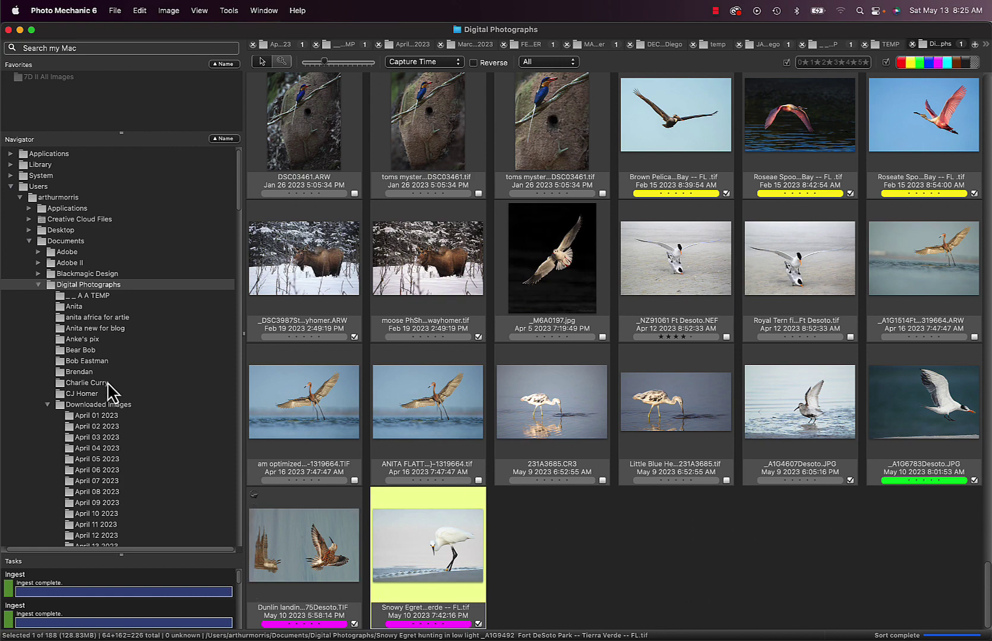
Step: Move the selected Snowy Egret TIFF into the May 10 2023 folder inside Downloaded Images
scroll(146, 368, "down", 10)
scroll(146, 375, "down", 15)
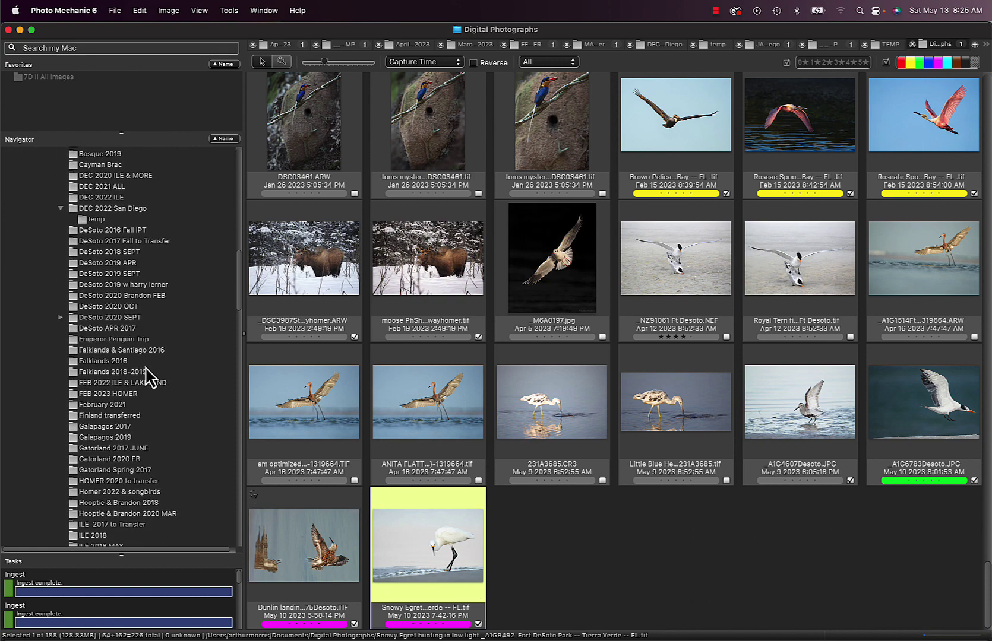
scroll(87, 422, "down", 10)
left_click(74, 413)
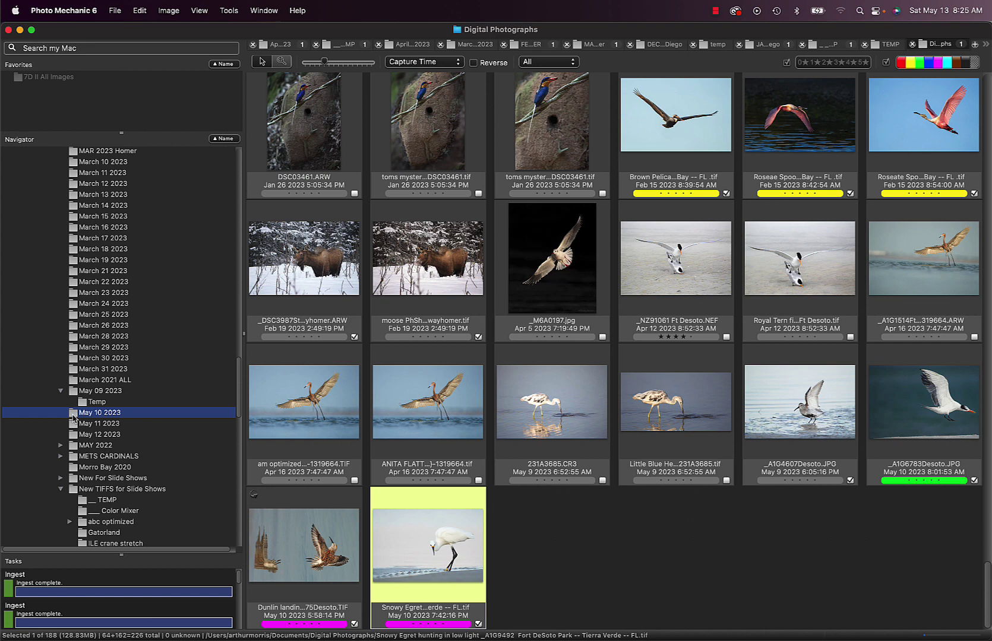
right_click(73, 416)
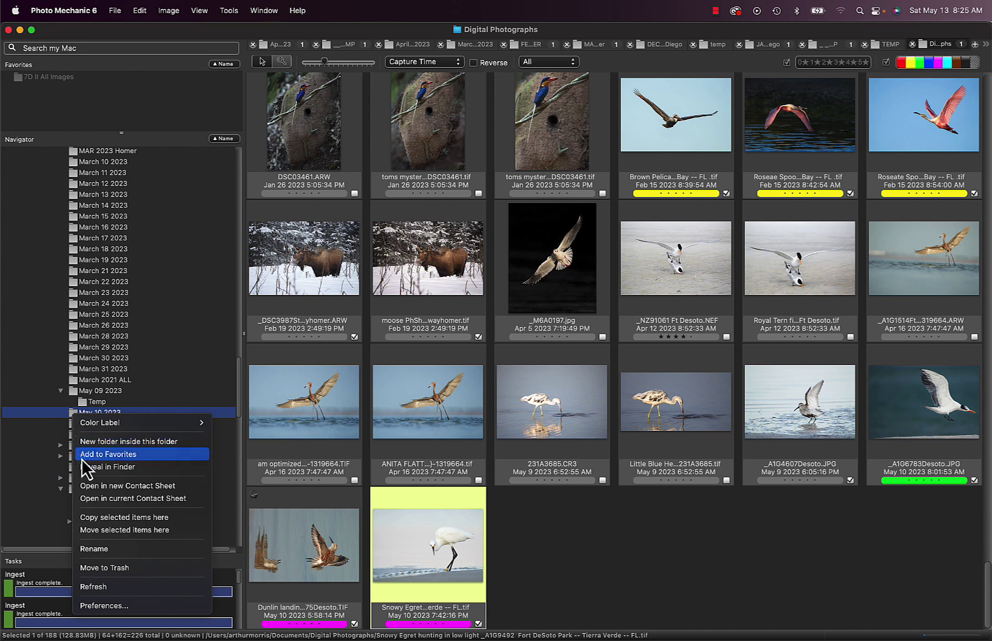
left_click(121, 531)
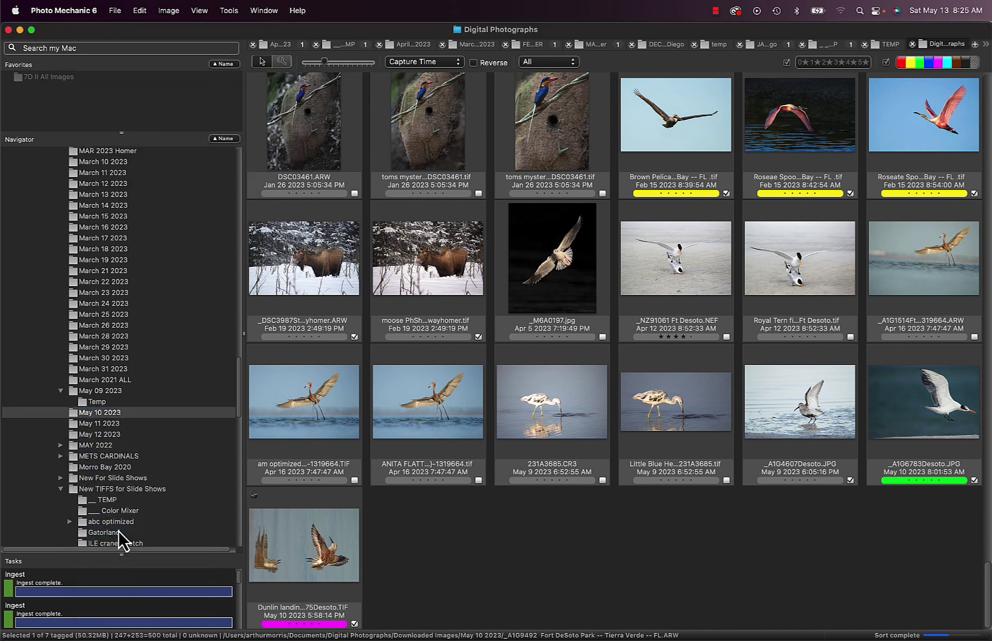
Step: Open the May 10 2023 folder, compare the _A1G9492 raw photo with its optimized TIFF in full-size preview, and return to the thumbnails
left_click(77, 413)
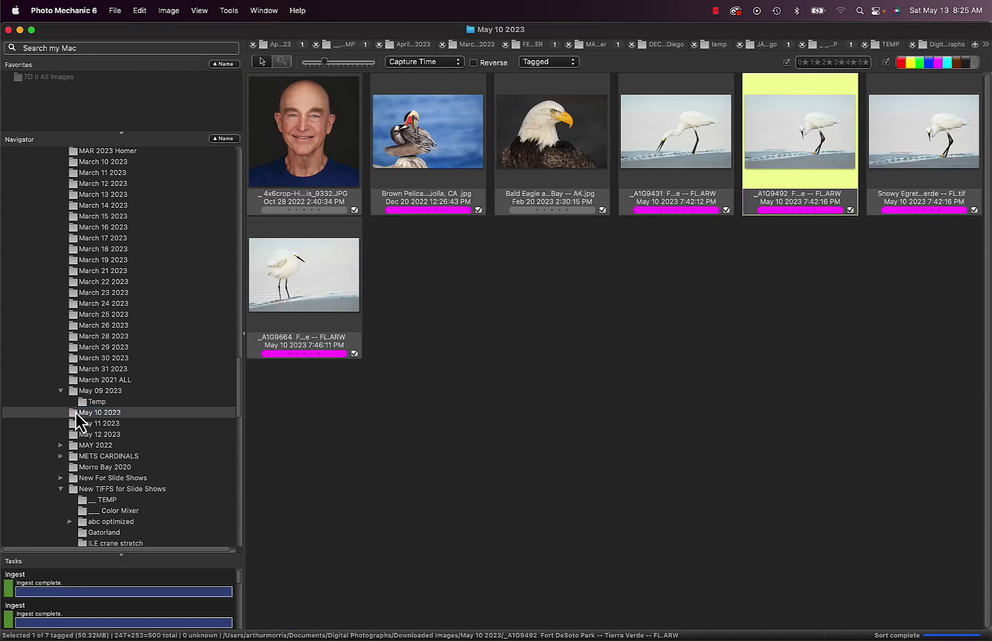
double_click(778, 142)
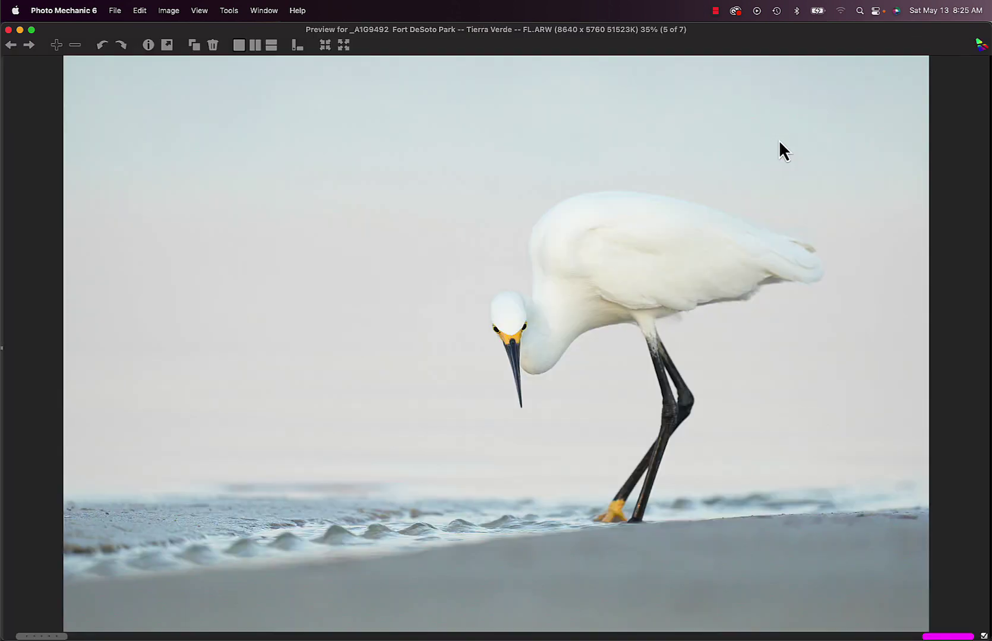
key("Right")
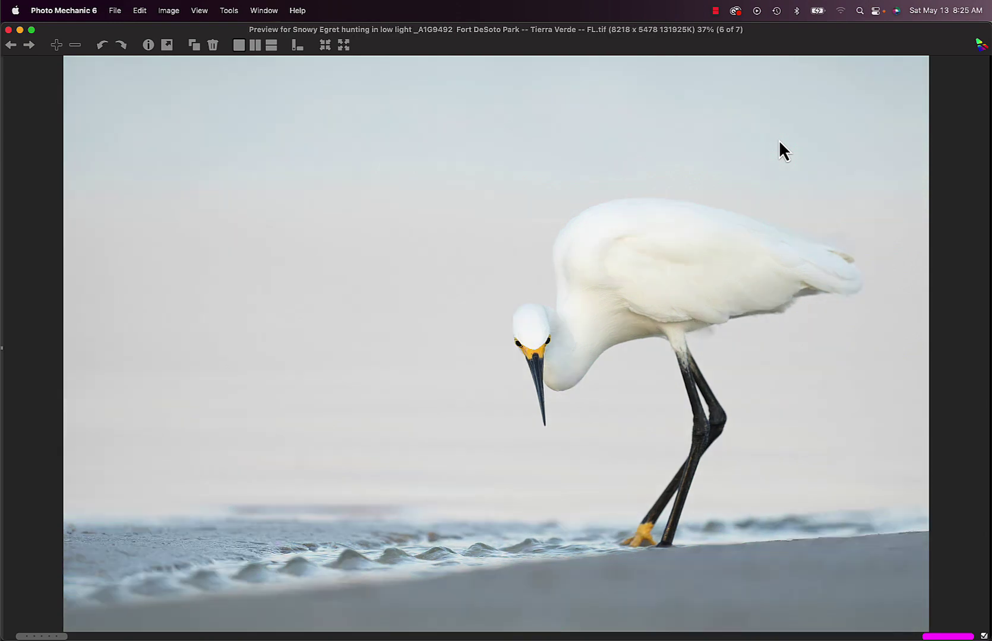
key("Left")
key("Right")
key("Escape")
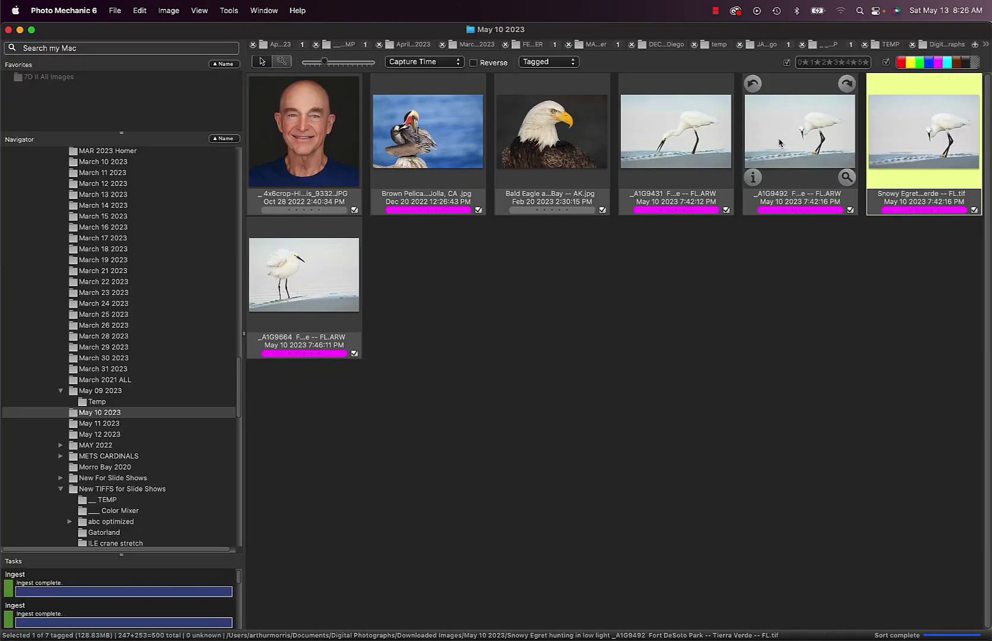